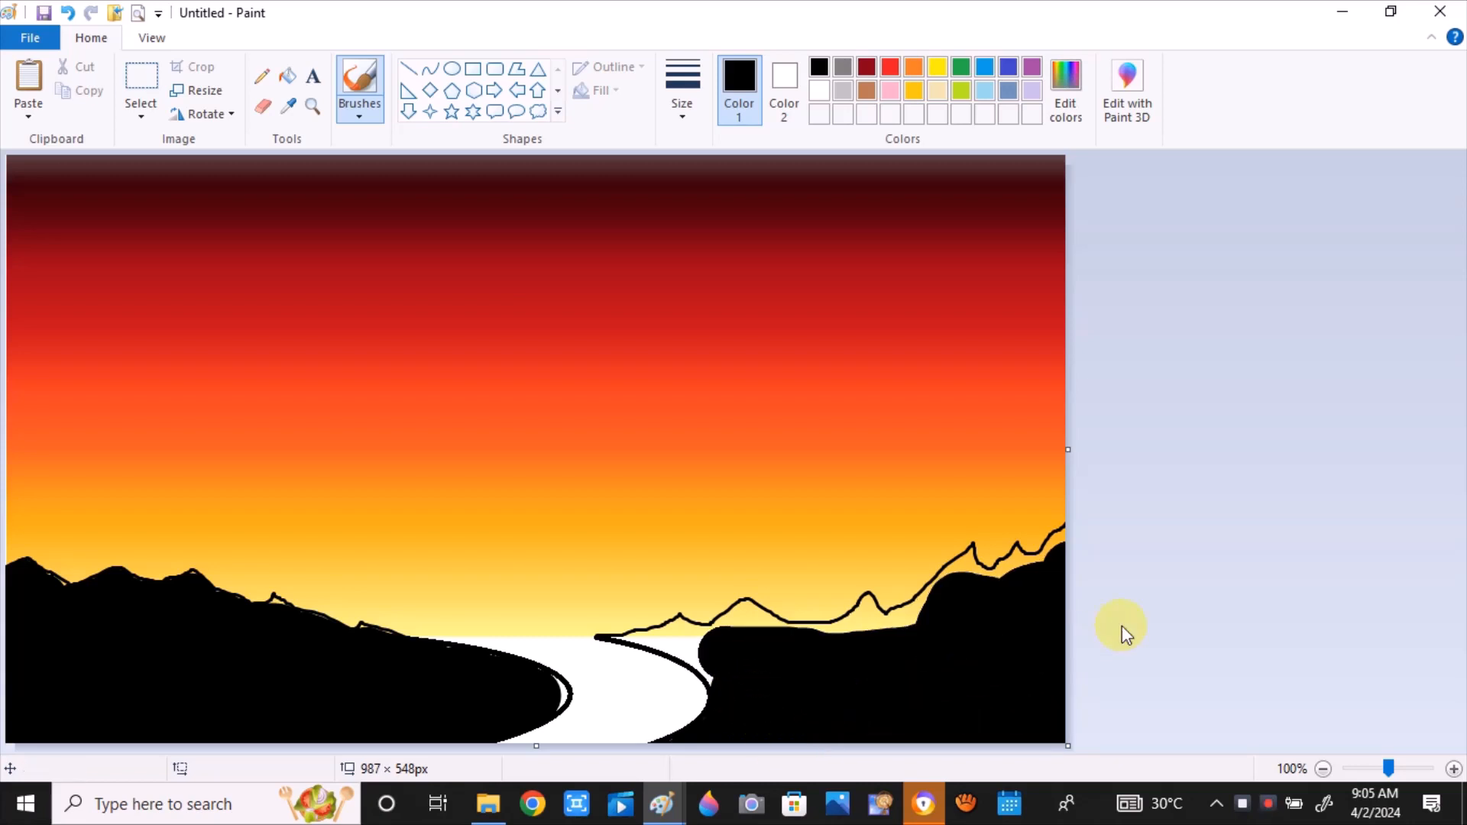
Fill both riverbanks and the hills beneath the right-hand ridge outline with black brush strokes, undoing the stray stroke above the ridge
{"action": "left_click_drag", "start_coordinate": [573, 667], "coordinate": [551, 690]}
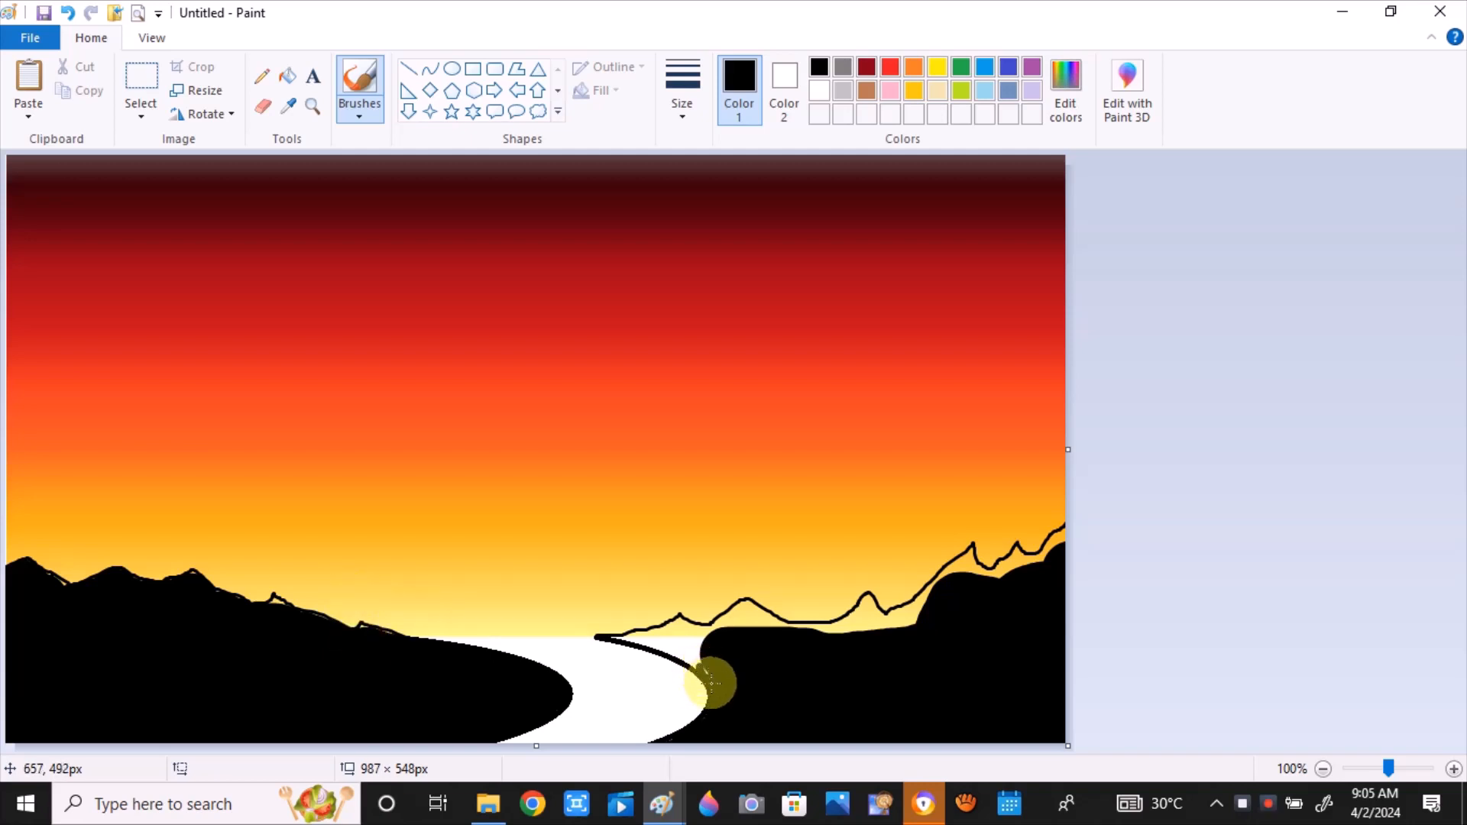
{"action": "mouse_move", "coordinate": [691, 656]}
{"action": "left_mouse_down"}
{"action": "mouse_move", "coordinate": [614, 636]}
{"action": "mouse_move", "coordinate": [670, 651]}
{"action": "mouse_move", "coordinate": [642, 634]}
{"action": "mouse_move", "coordinate": [679, 618]}
{"action": "mouse_move", "coordinate": [703, 630]}
{"action": "mouse_move", "coordinate": [664, 632]}
{"action": "mouse_move", "coordinate": [711, 642]}
{"action": "mouse_move", "coordinate": [662, 636]}
{"action": "mouse_move", "coordinate": [695, 648]}
{"action": "mouse_move", "coordinate": [673, 647]}
{"action": "mouse_move", "coordinate": [703, 642]}
{"action": "mouse_move", "coordinate": [745, 599]}
{"action": "mouse_move", "coordinate": [812, 631]}
{"action": "mouse_move", "coordinate": [723, 628]}
{"action": "mouse_move", "coordinate": [748, 604]}
{"action": "mouse_move", "coordinate": [776, 628]}
{"action": "mouse_move", "coordinate": [765, 617]}
{"action": "mouse_move", "coordinate": [712, 629]}
{"action": "mouse_move", "coordinate": [839, 636]}
{"action": "mouse_move", "coordinate": [809, 629]}
{"action": "mouse_move", "coordinate": [834, 629]}
{"action": "mouse_move", "coordinate": [815, 626]}
{"action": "mouse_move", "coordinate": [865, 597]}
{"action": "mouse_move", "coordinate": [887, 622]}
{"action": "mouse_move", "coordinate": [865, 616]}
{"action": "mouse_move", "coordinate": [901, 622]}
{"action": "mouse_move", "coordinate": [895, 569]}
{"action": "left_mouse_up"}
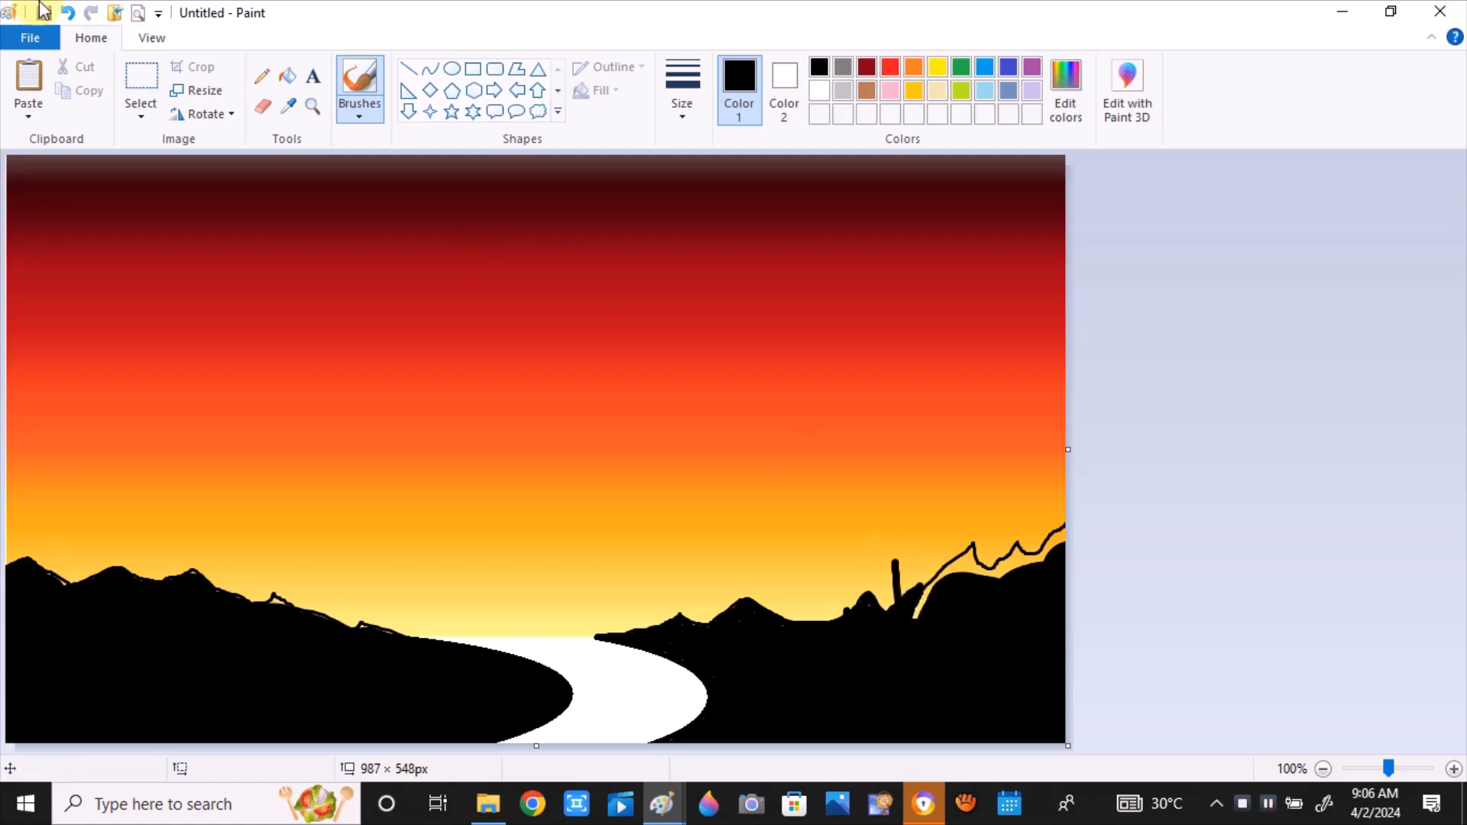
{"action": "left_click", "coordinate": [67, 12]}
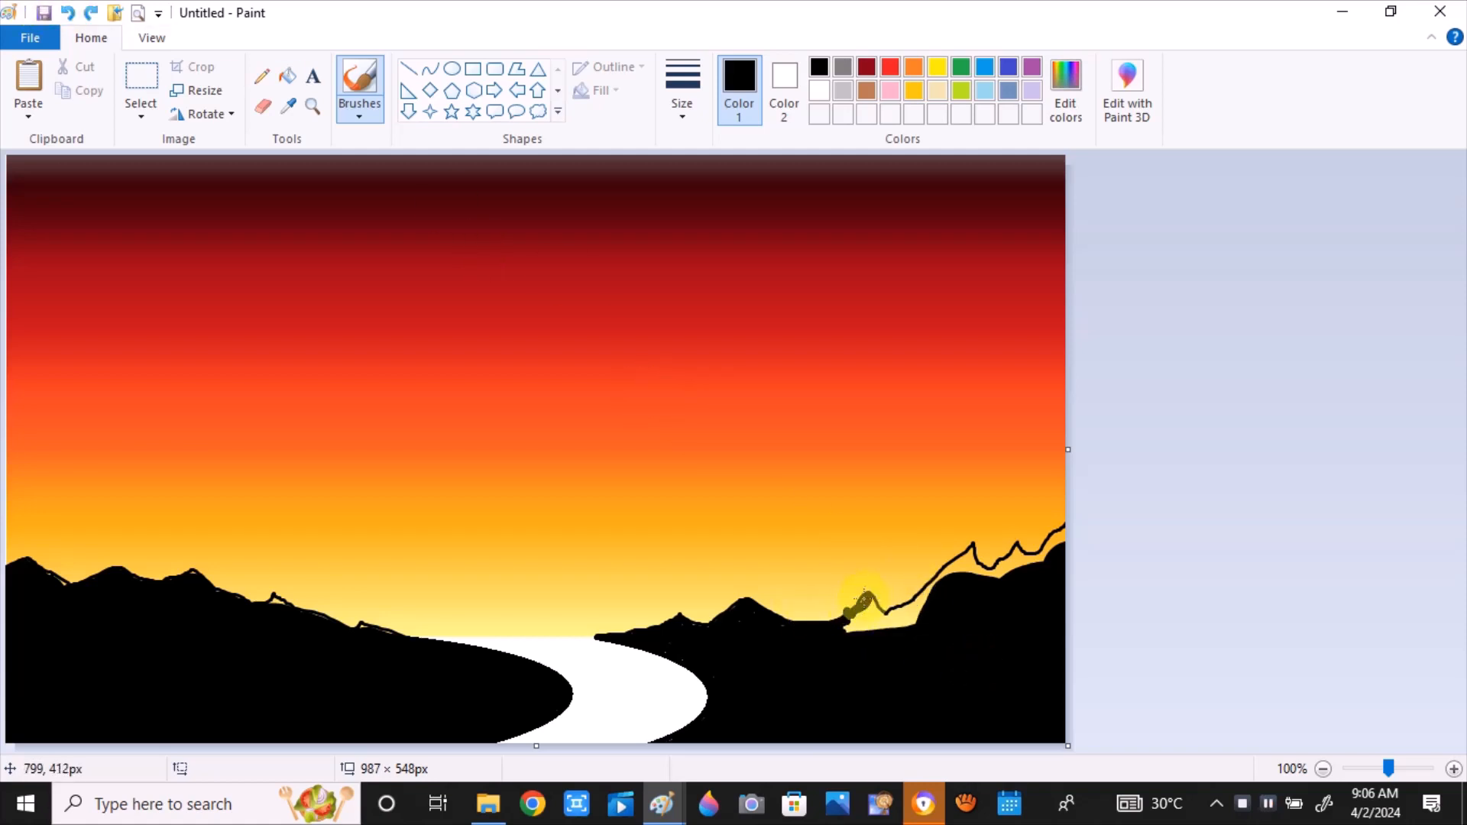
{"action": "mouse_move", "coordinate": [876, 606]}
{"action": "left_mouse_down"}
{"action": "mouse_move", "coordinate": [908, 627]}
{"action": "mouse_move", "coordinate": [841, 635]}
{"action": "mouse_move", "coordinate": [881, 617]}
{"action": "mouse_move", "coordinate": [858, 626]}
{"action": "mouse_move", "coordinate": [867, 606]}
{"action": "mouse_move", "coordinate": [855, 614]}
{"action": "mouse_move", "coordinate": [874, 633]}
{"action": "mouse_move", "coordinate": [917, 603]}
{"action": "mouse_move", "coordinate": [963, 541]}
{"action": "mouse_move", "coordinate": [981, 580]}
{"action": "mouse_move", "coordinate": [961, 557]}
{"action": "mouse_move", "coordinate": [935, 586]}
{"action": "mouse_move", "coordinate": [967, 572]}
{"action": "mouse_move", "coordinate": [910, 604]}
{"action": "mouse_move", "coordinate": [931, 600]}
{"action": "mouse_move", "coordinate": [893, 634]}
{"action": "mouse_move", "coordinate": [928, 613]}
{"action": "left_mouse_up"}
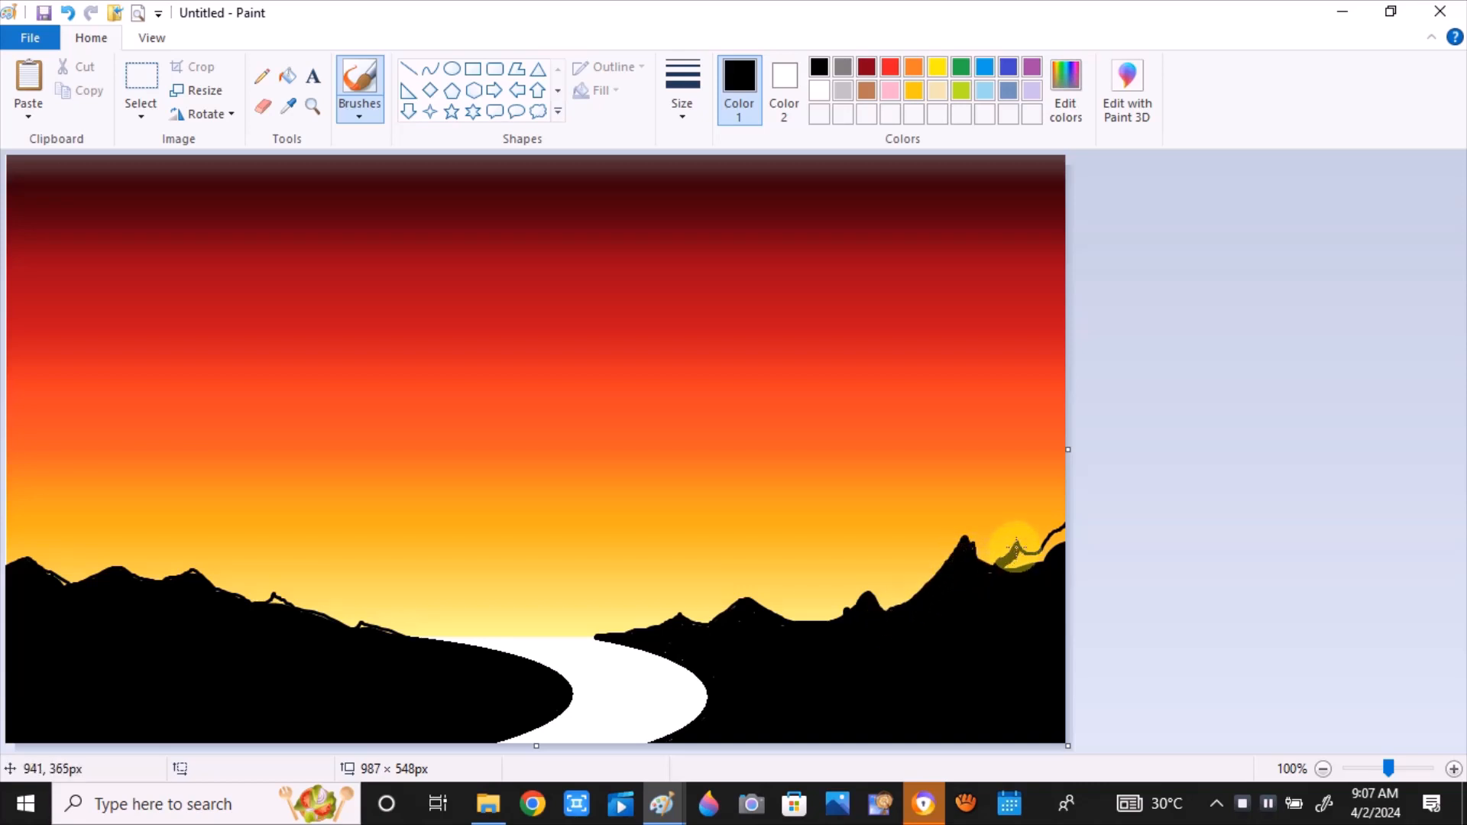
{"action": "mouse_move", "coordinate": [1019, 560]}
{"action": "left_mouse_down"}
{"action": "mouse_move", "coordinate": [1067, 526]}
{"action": "mouse_move", "coordinate": [1000, 570]}
{"action": "left_mouse_up"}
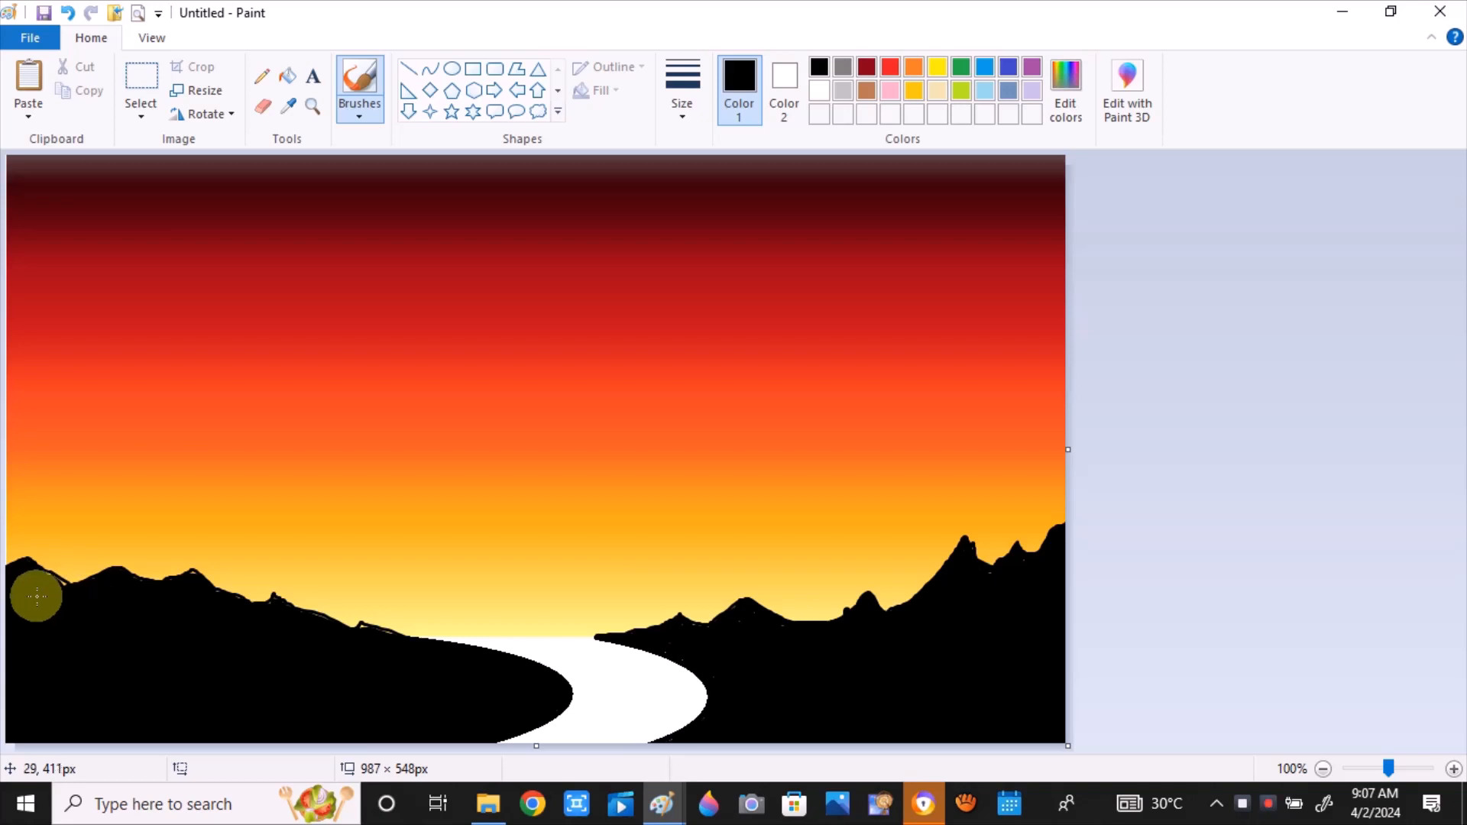
{"action": "left_click_drag", "start_coordinate": [50, 569], "coordinate": [70, 420]}
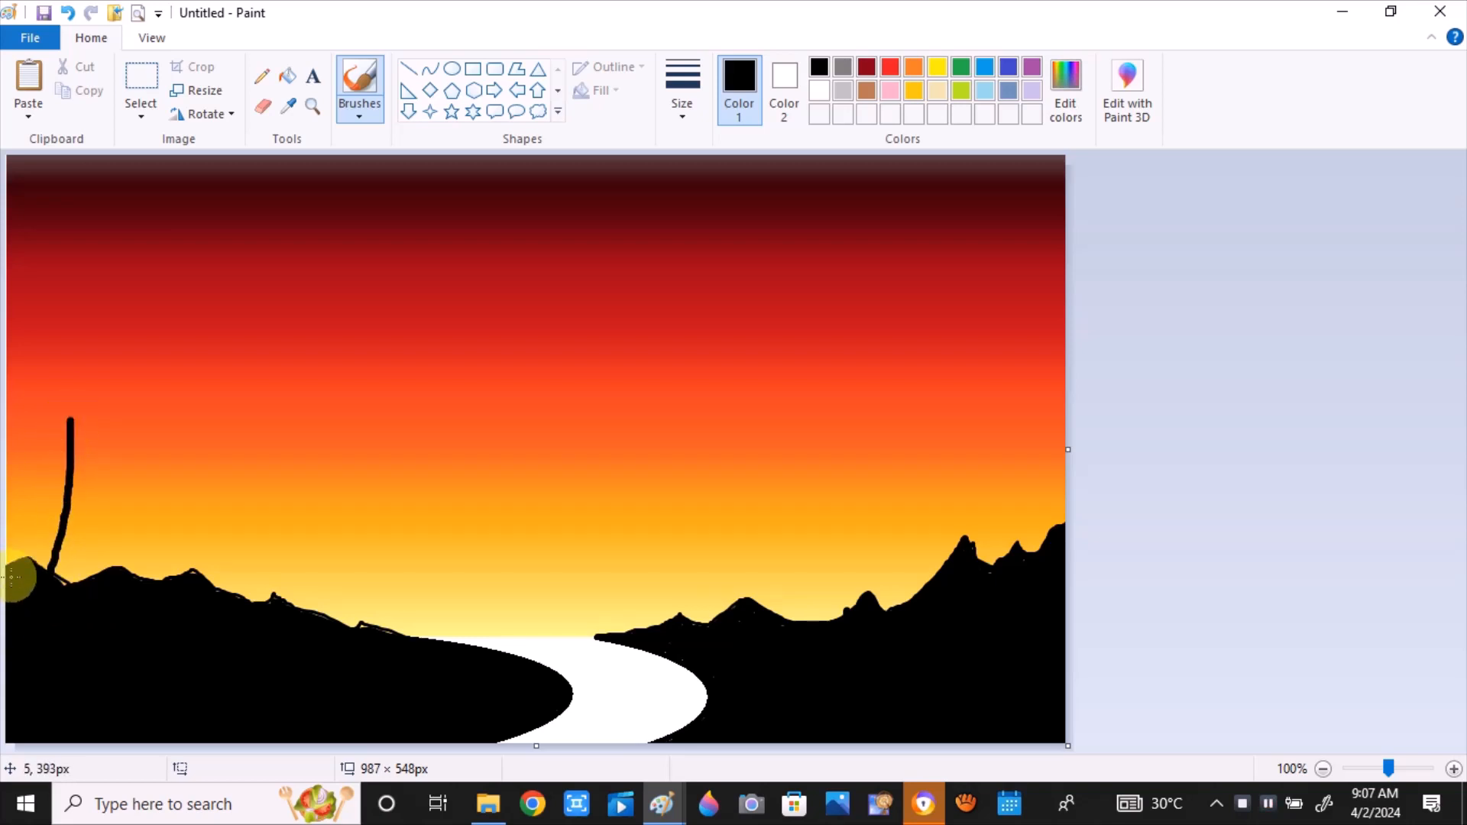
{"action": "left_click_drag", "start_coordinate": [19, 566], "coordinate": [132, 431]}
{"action": "left_click", "coordinate": [68, 13]}
{"action": "left_click", "coordinate": [67, 13]}
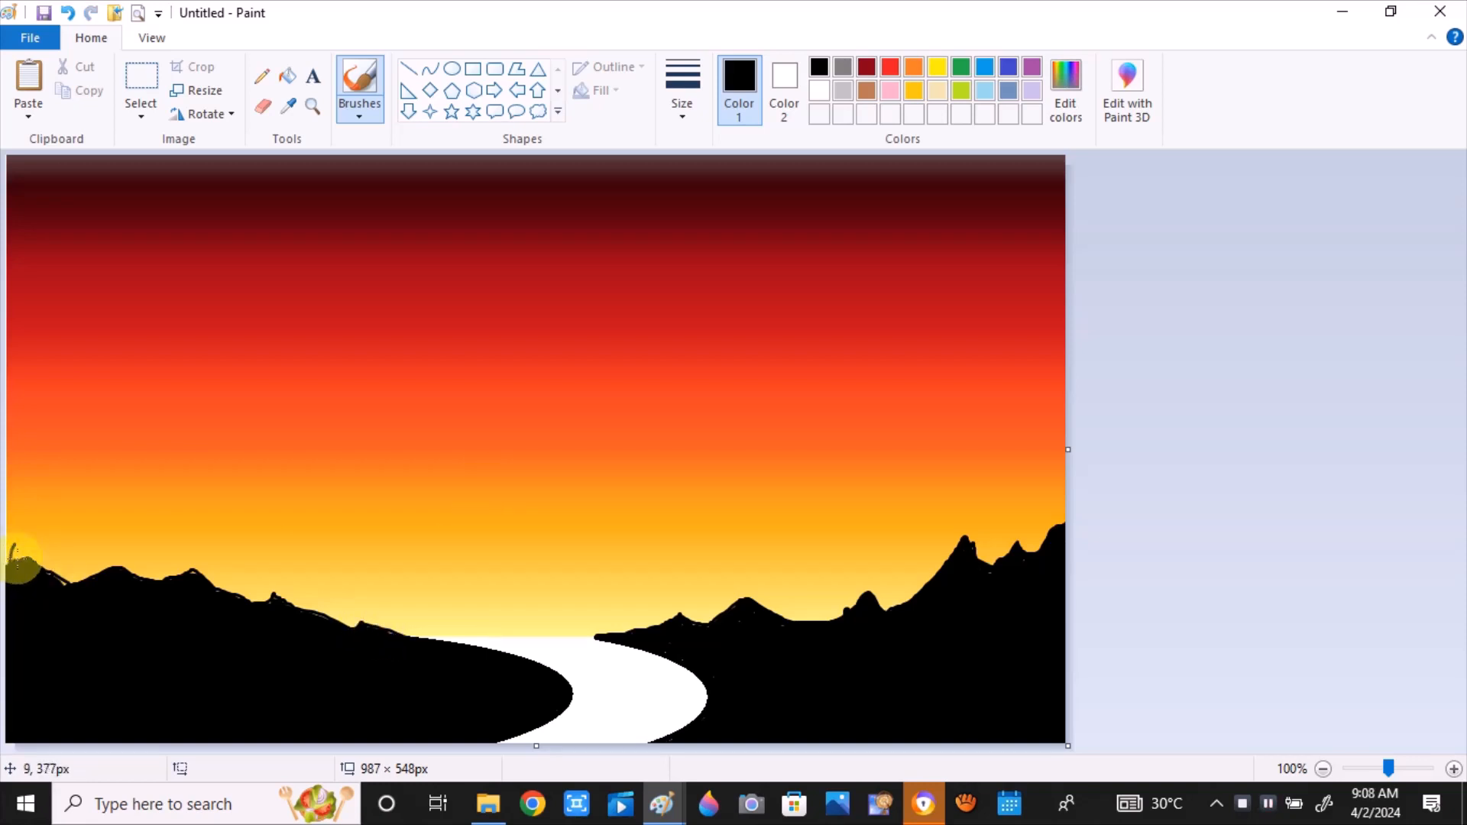
Brush thin black bare twigs rising from the hill at the canvas's left edge
{"action": "left_click_drag", "start_coordinate": [16, 561], "coordinate": [8, 564]}
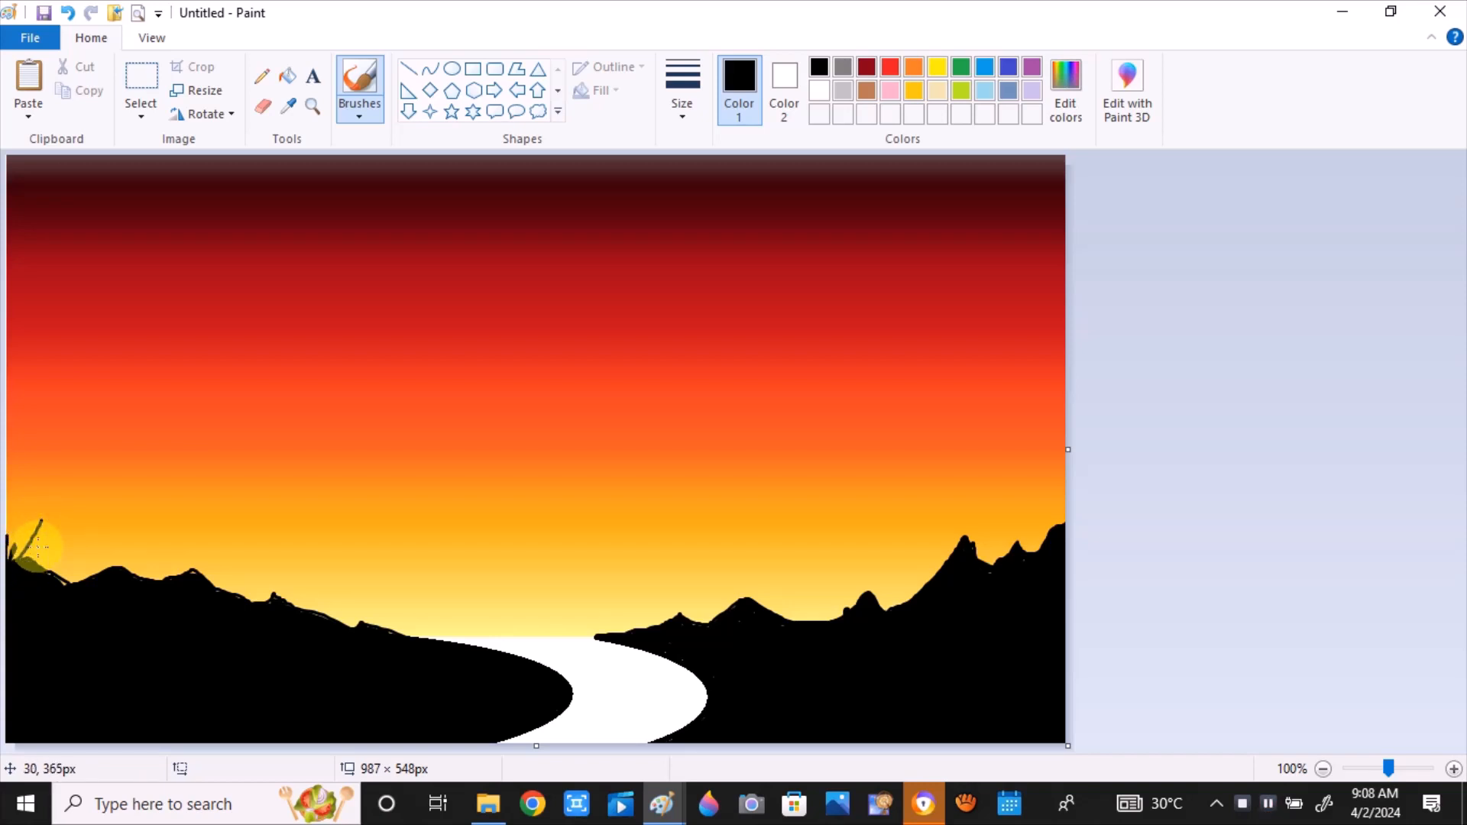
{"action": "mouse_move", "coordinate": [30, 560]}
{"action": "left_mouse_down"}
{"action": "mouse_move", "coordinate": [29, 514]}
{"action": "mouse_move", "coordinate": [13, 555]}
{"action": "mouse_move", "coordinate": [49, 521]}
{"action": "mouse_move", "coordinate": [26, 570]}
{"action": "mouse_move", "coordinate": [69, 503]}
{"action": "left_mouse_up"}
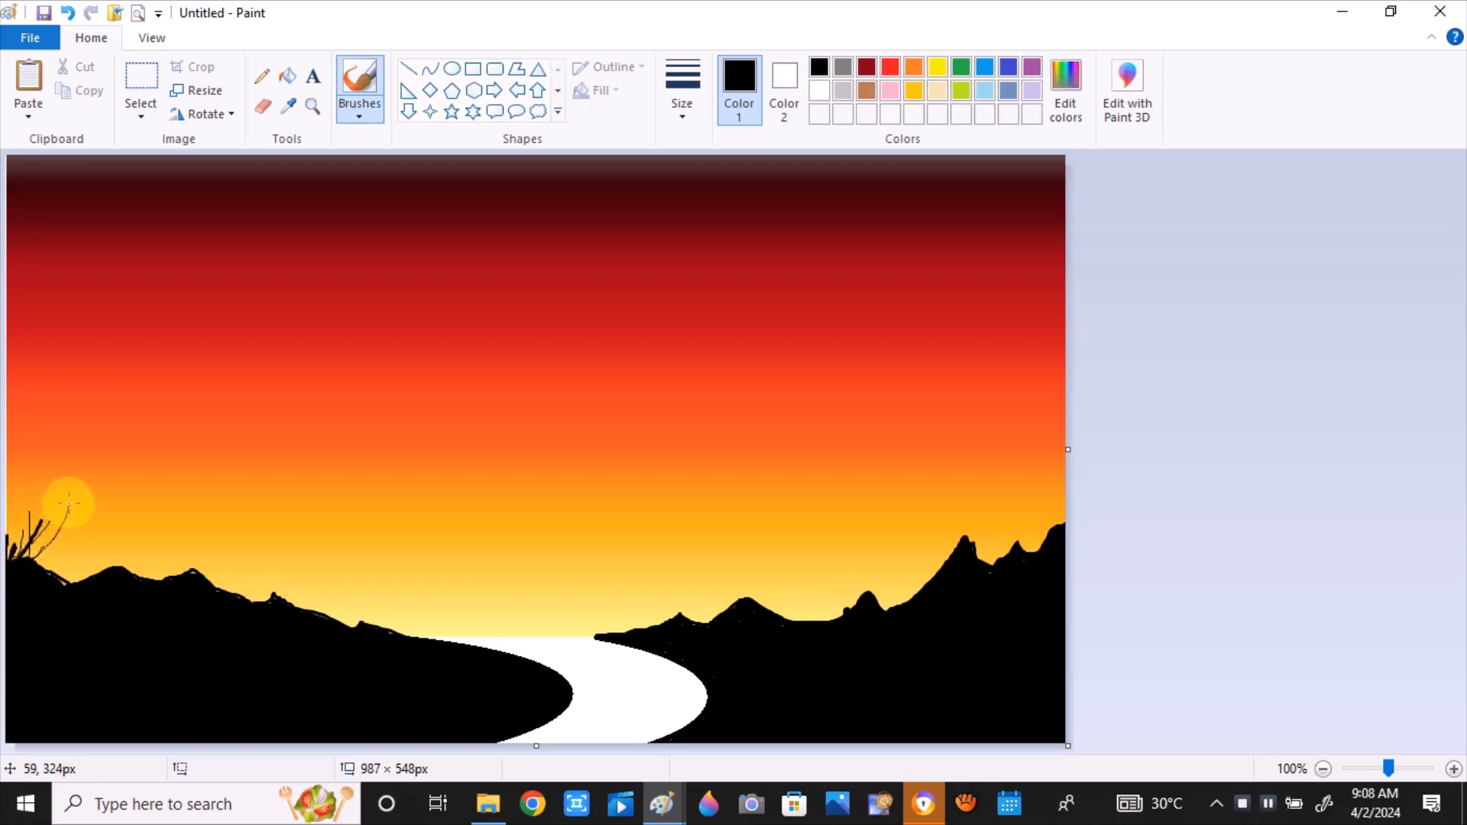
{"action": "left_click_drag", "start_coordinate": [42, 573], "coordinate": [25, 505]}
{"action": "left_click_drag", "start_coordinate": [35, 567], "coordinate": [84, 531]}
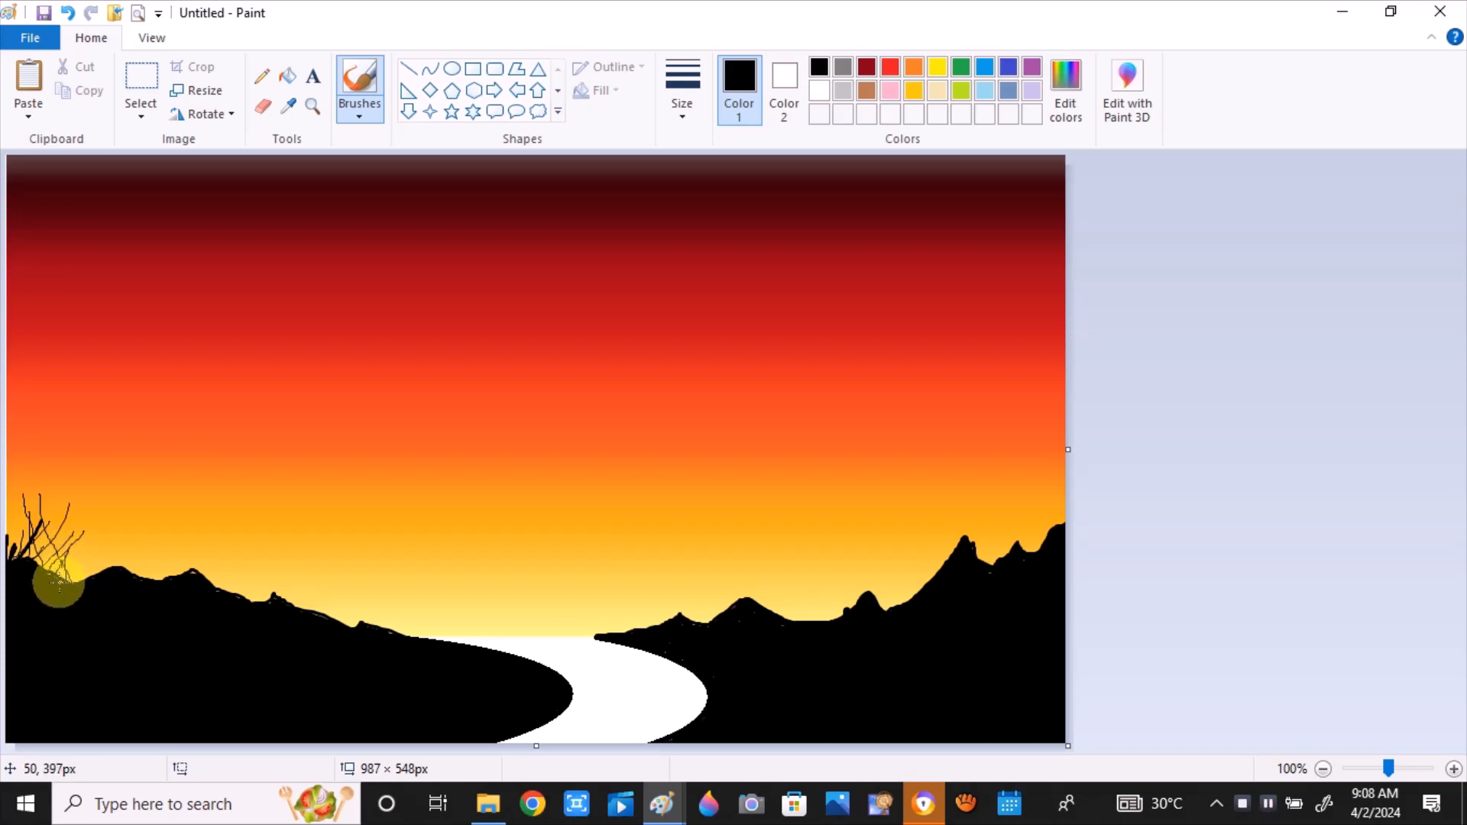
Paint a round white sun in the yellow sky just above the river's horizon with a large round brush
{"action": "left_click", "coordinate": [380, 93]}
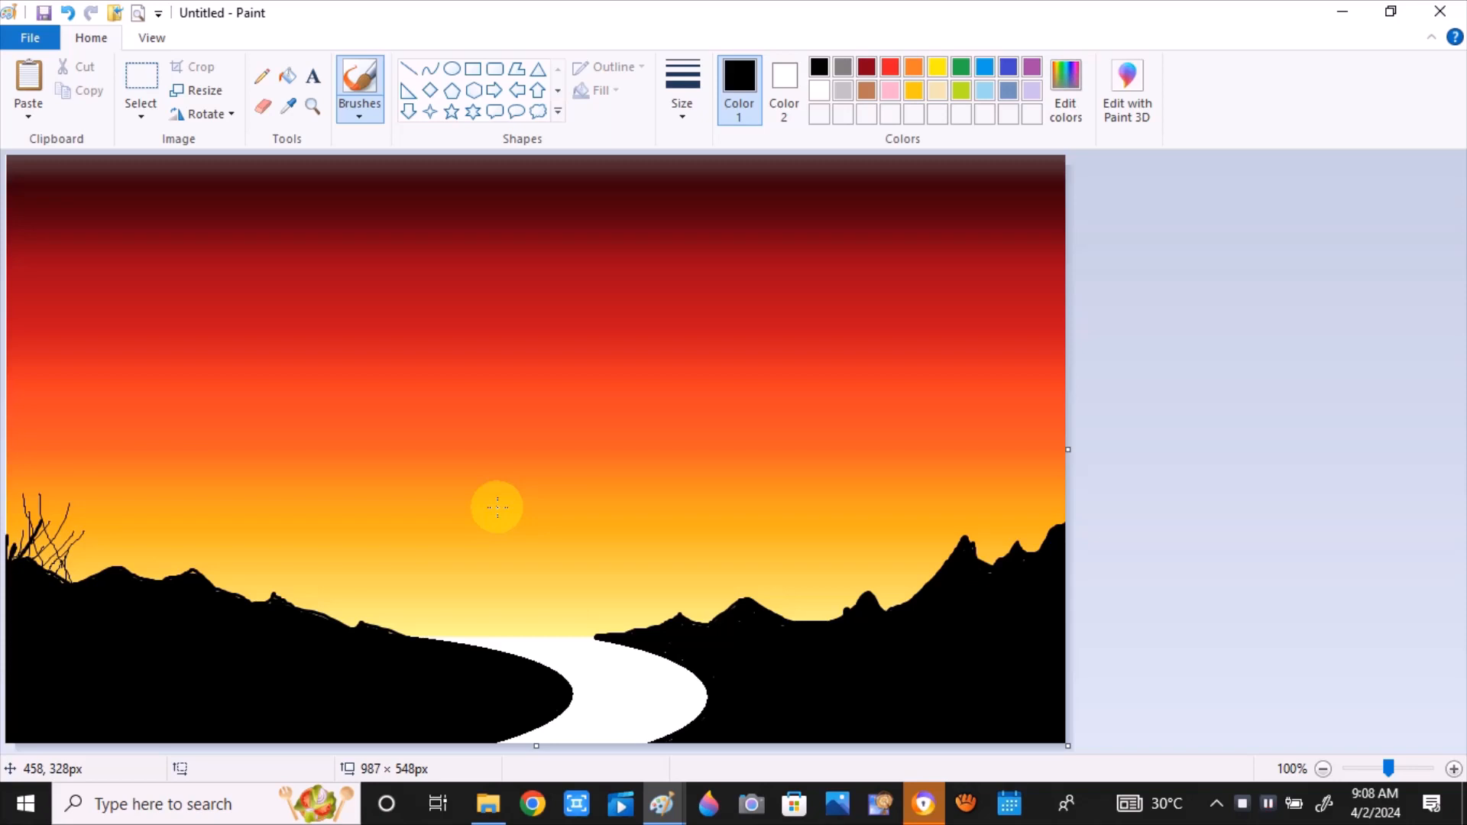
{"action": "left_click", "coordinate": [497, 507]}
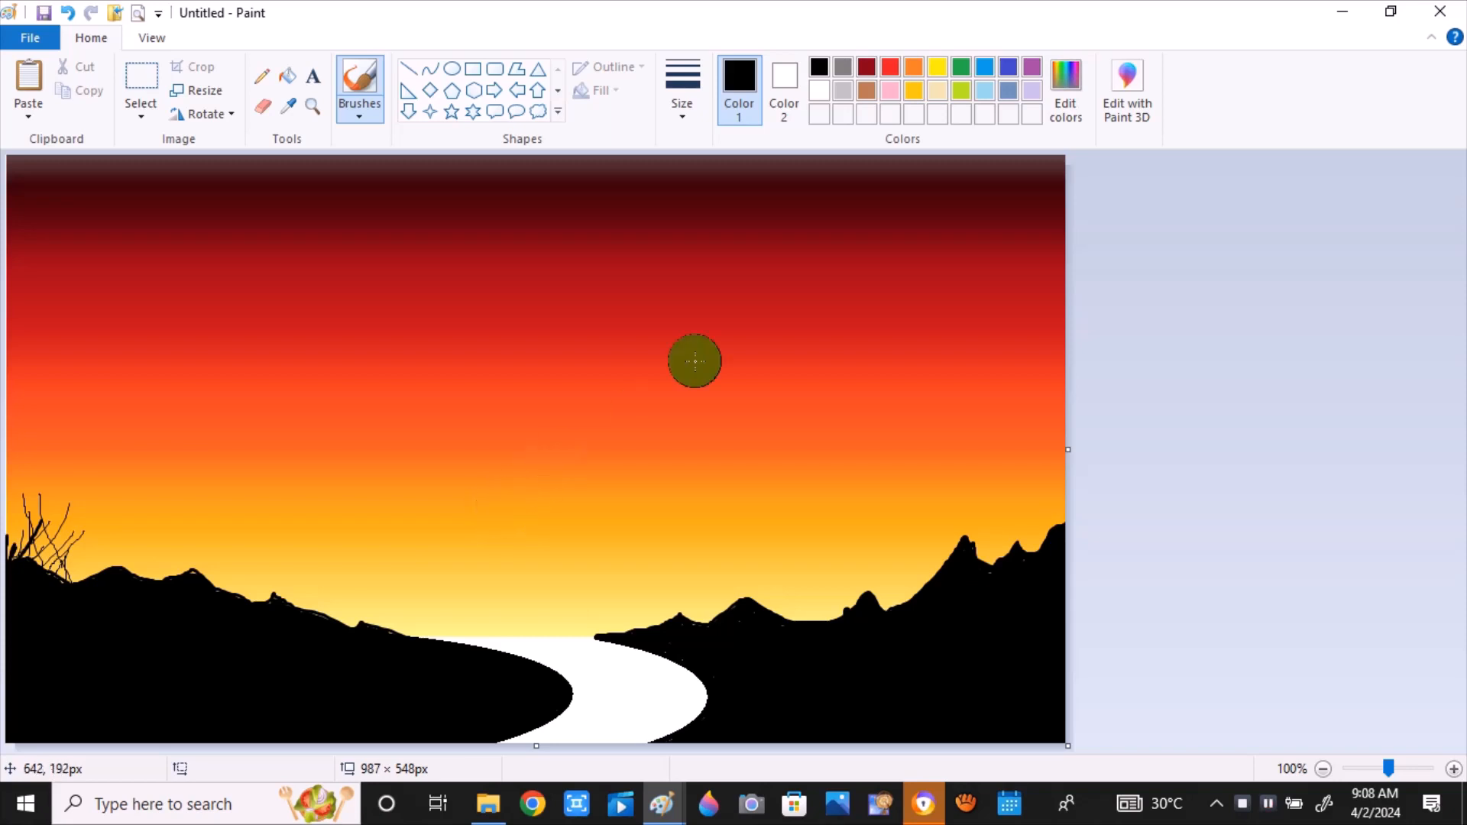
{"action": "left_click", "coordinate": [821, 92]}
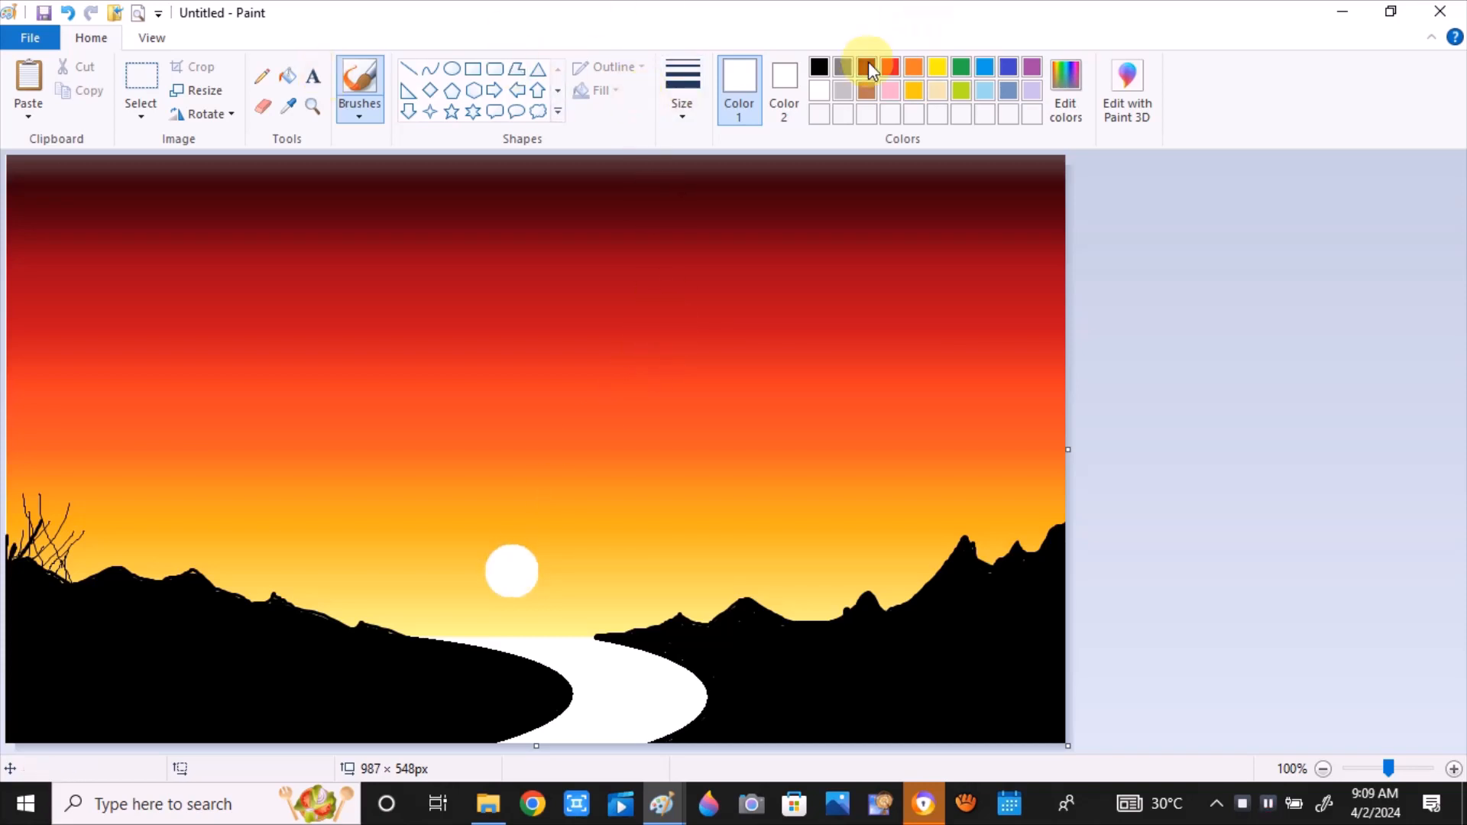
Draw a black curved line from the left-hand hills up into the sky as the cliff's edge, bowed toward the left
{"action": "left_click", "coordinate": [824, 67]}
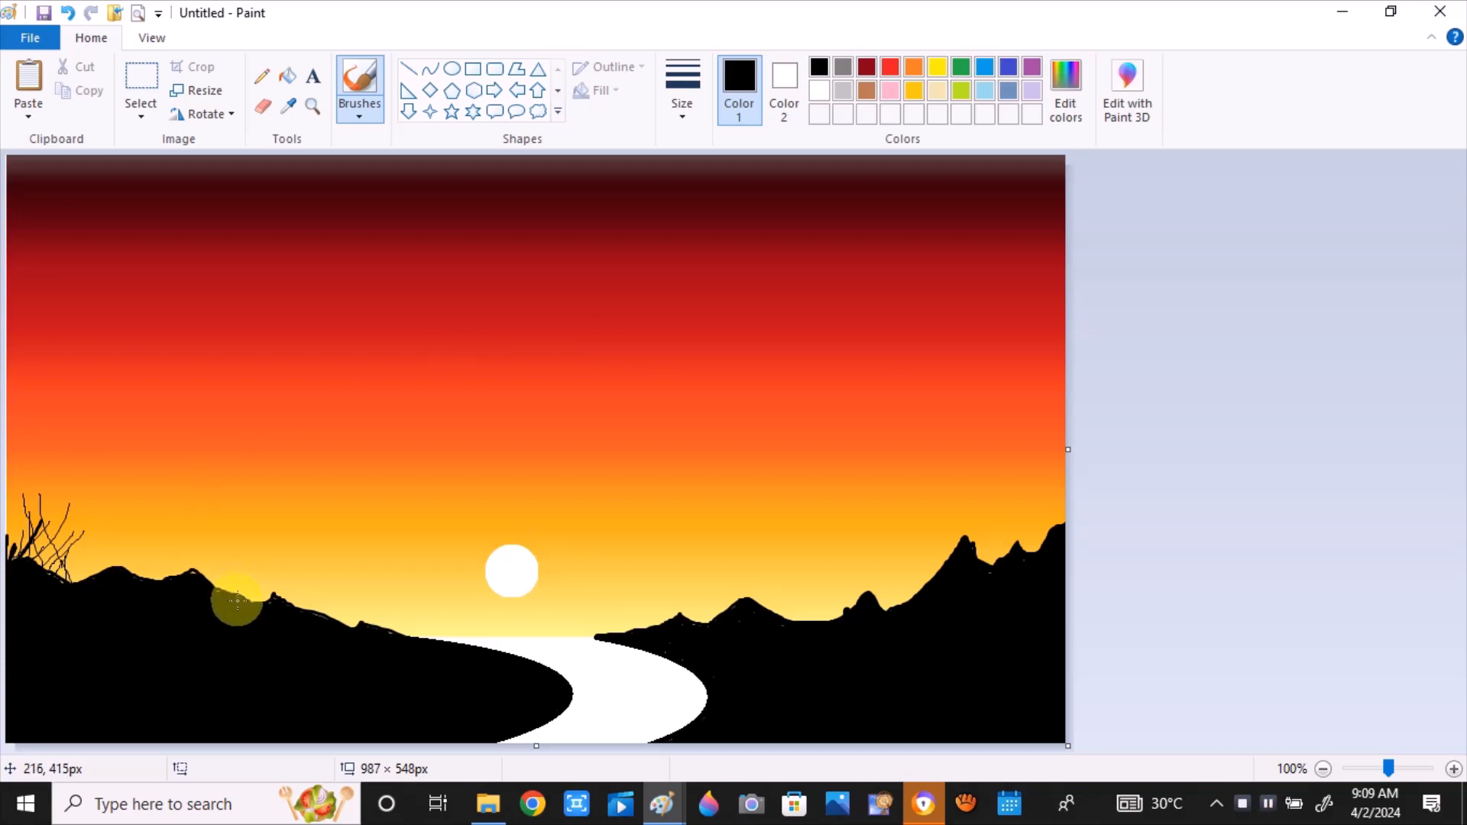
{"action": "left_click", "coordinate": [430, 69]}
{"action": "left_click_drag", "start_coordinate": [147, 372], "coordinate": [179, 574]}
{"action": "left_click_drag", "start_coordinate": [151, 462], "coordinate": [136, 553]}
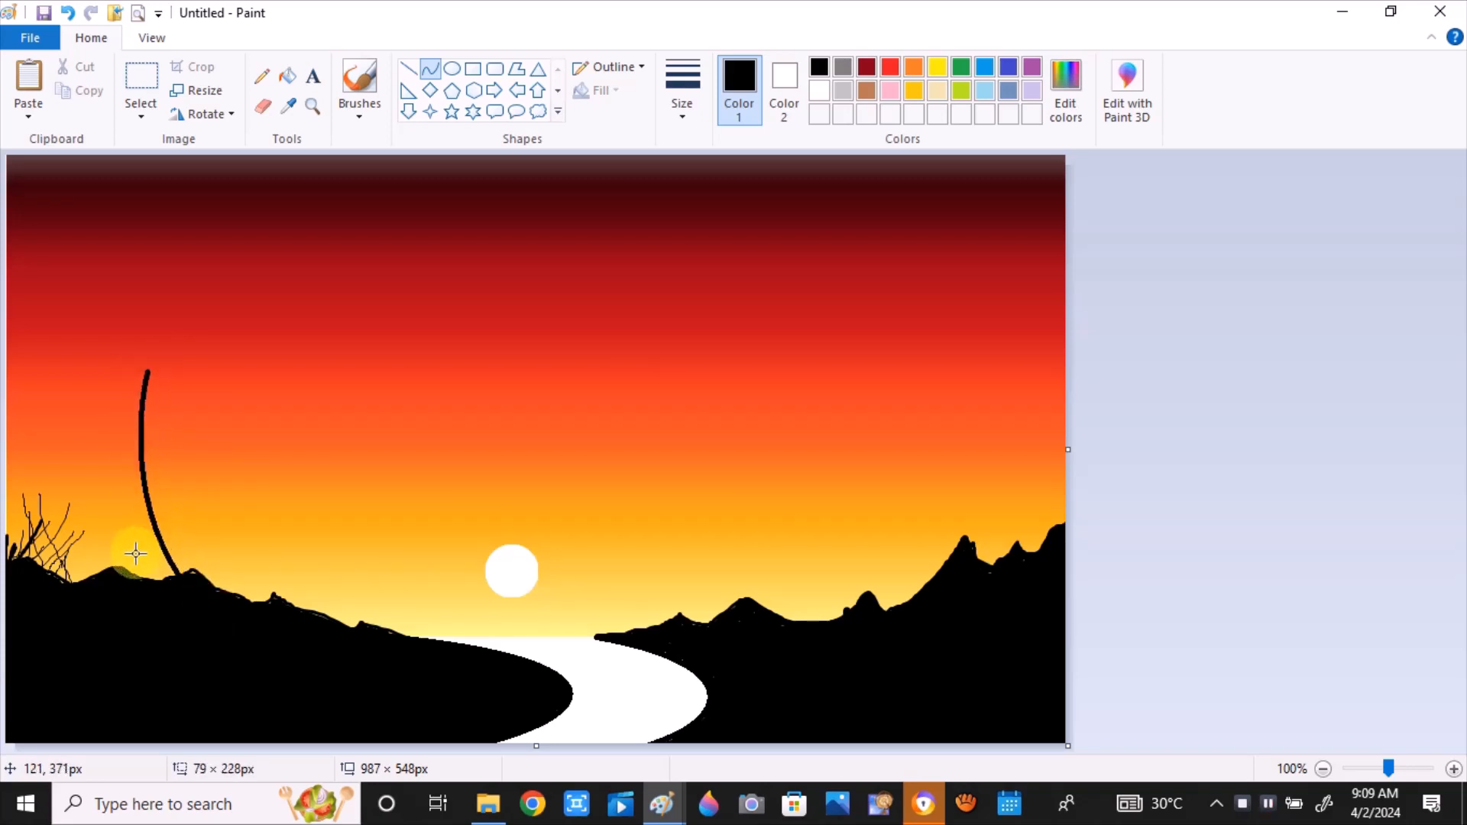
Undo the looping curve at the cliff's top and close the outline with a horizontal line about 137 px long to the left canvas edge
{"action": "left_click_drag", "start_coordinate": [148, 370], "coordinate": [196, 239]}
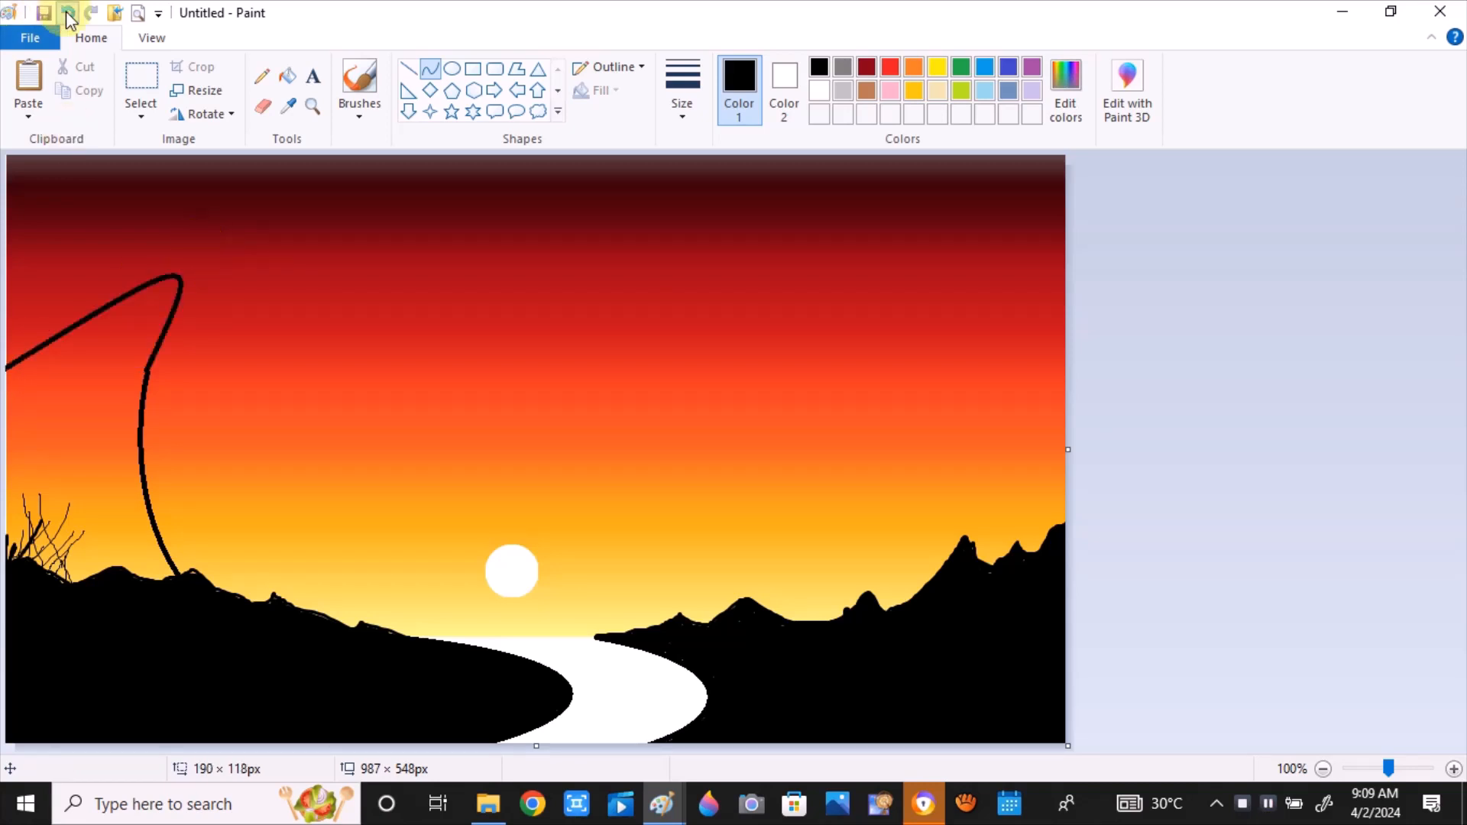
{"action": "left_click", "coordinate": [68, 16]}
{"action": "left_click", "coordinate": [409, 69]}
{"action": "left_click_drag", "start_coordinate": [145, 369], "coordinate": [4, 370]}
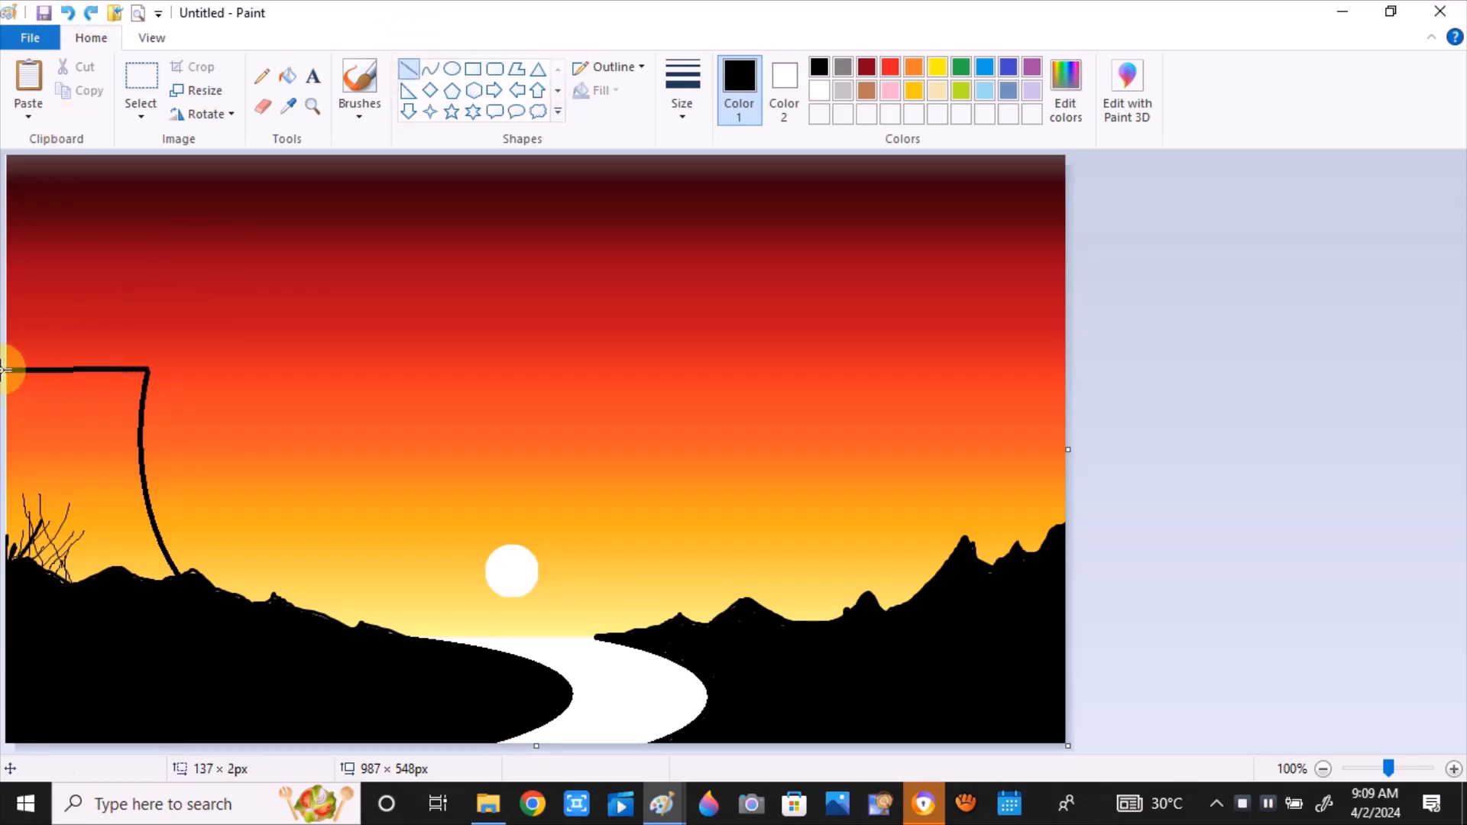
{"action": "left_click", "coordinate": [358, 351]}
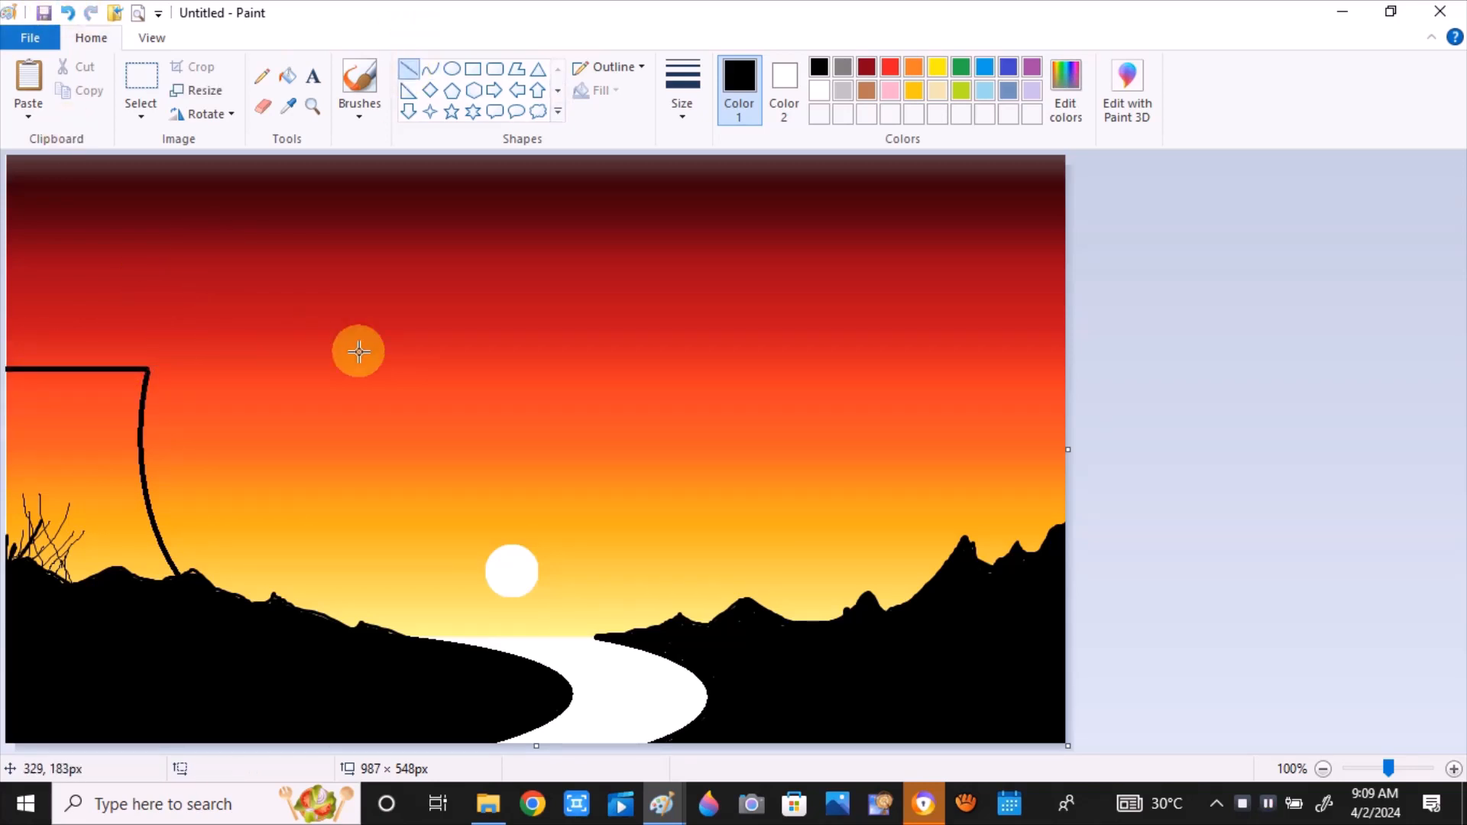
Fill the whole cliff outline with black using a thick brush, up to its top line and curved edge
{"action": "left_click", "coordinate": [359, 79]}
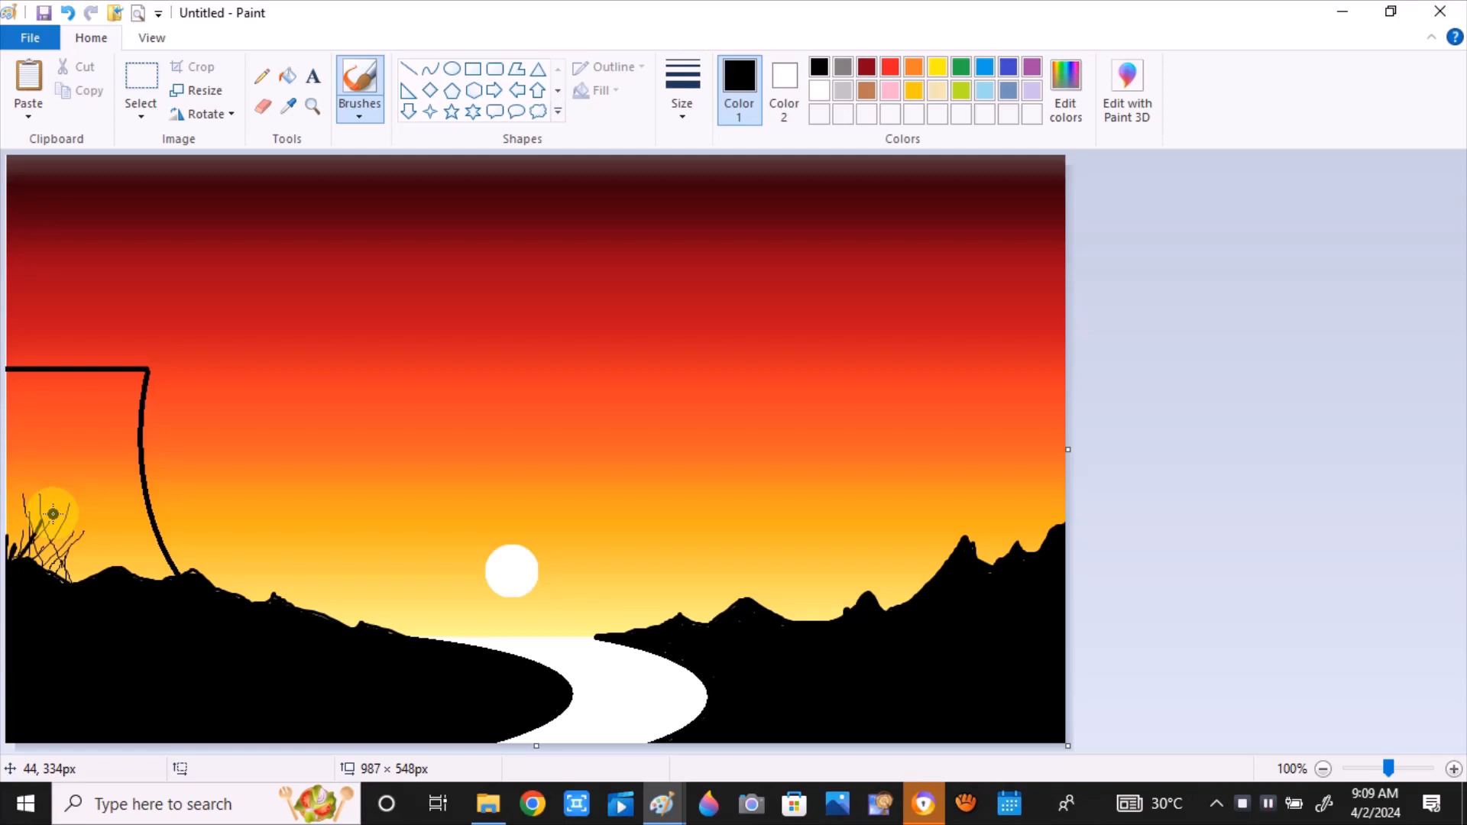
{"action": "left_click", "coordinate": [53, 513]}
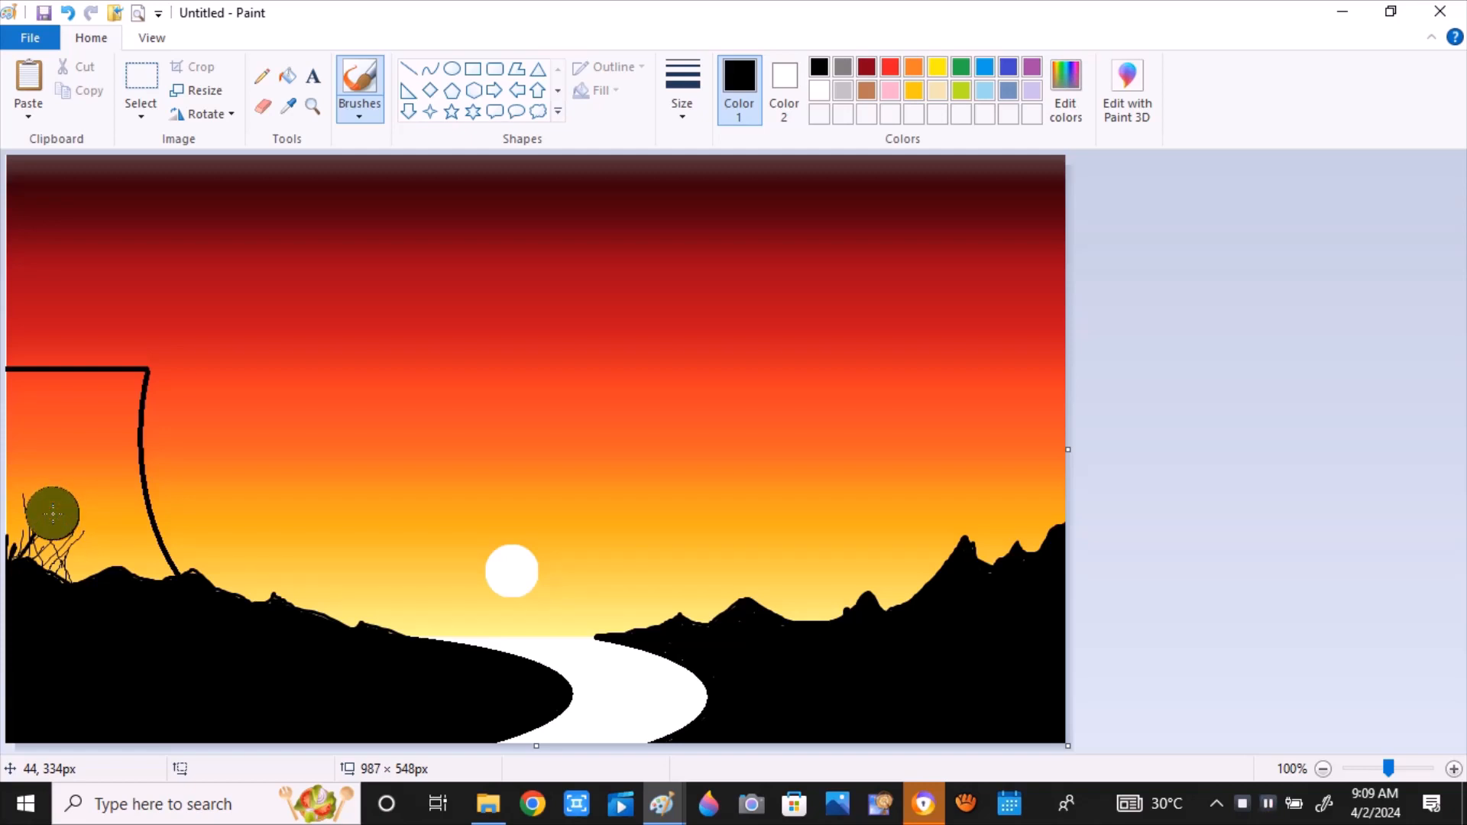
{"action": "mouse_move", "coordinate": [53, 513]}
{"action": "left_mouse_down"}
{"action": "mouse_move", "coordinate": [5, 469]}
{"action": "mouse_move", "coordinate": [10, 410]}
{"action": "left_mouse_up"}
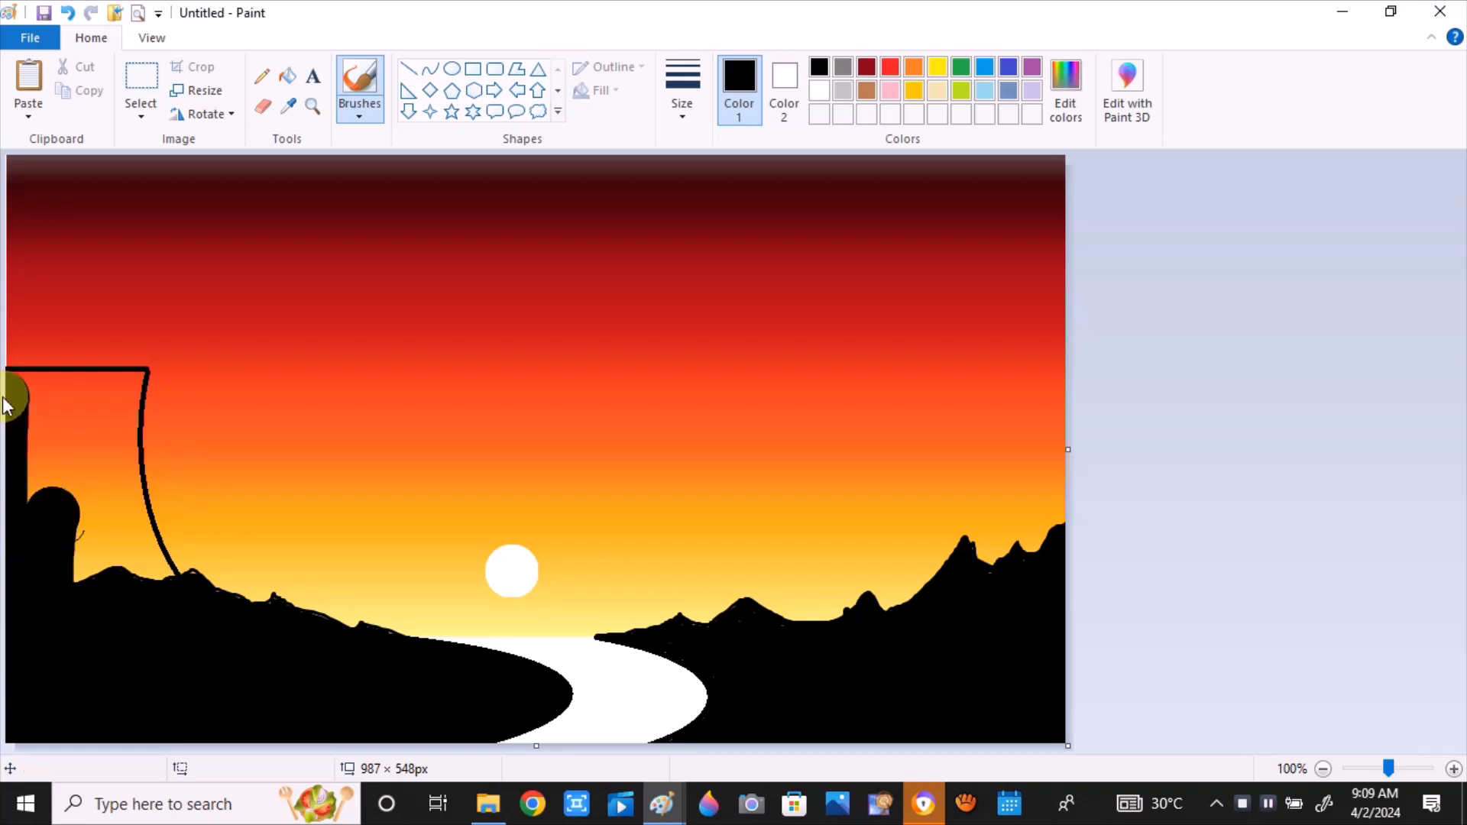
{"action": "mouse_move", "coordinate": [69, 511]}
{"action": "left_mouse_down"}
{"action": "mouse_move", "coordinate": [97, 550]}
{"action": "mouse_move", "coordinate": [58, 548]}
{"action": "mouse_move", "coordinate": [152, 589]}
{"action": "mouse_move", "coordinate": [115, 507]}
{"action": "mouse_move", "coordinate": [125, 526]}
{"action": "mouse_move", "coordinate": [111, 417]}
{"action": "mouse_move", "coordinate": [110, 455]}
{"action": "mouse_move", "coordinate": [49, 519]}
{"action": "mouse_move", "coordinate": [76, 527]}
{"action": "mouse_move", "coordinate": [13, 397]}
{"action": "mouse_move", "coordinate": [113, 395]}
{"action": "mouse_move", "coordinate": [49, 446]}
{"action": "mouse_move", "coordinate": [56, 457]}
{"action": "mouse_move", "coordinate": [98, 450]}
{"action": "mouse_move", "coordinate": [138, 379]}
{"action": "left_mouse_up"}
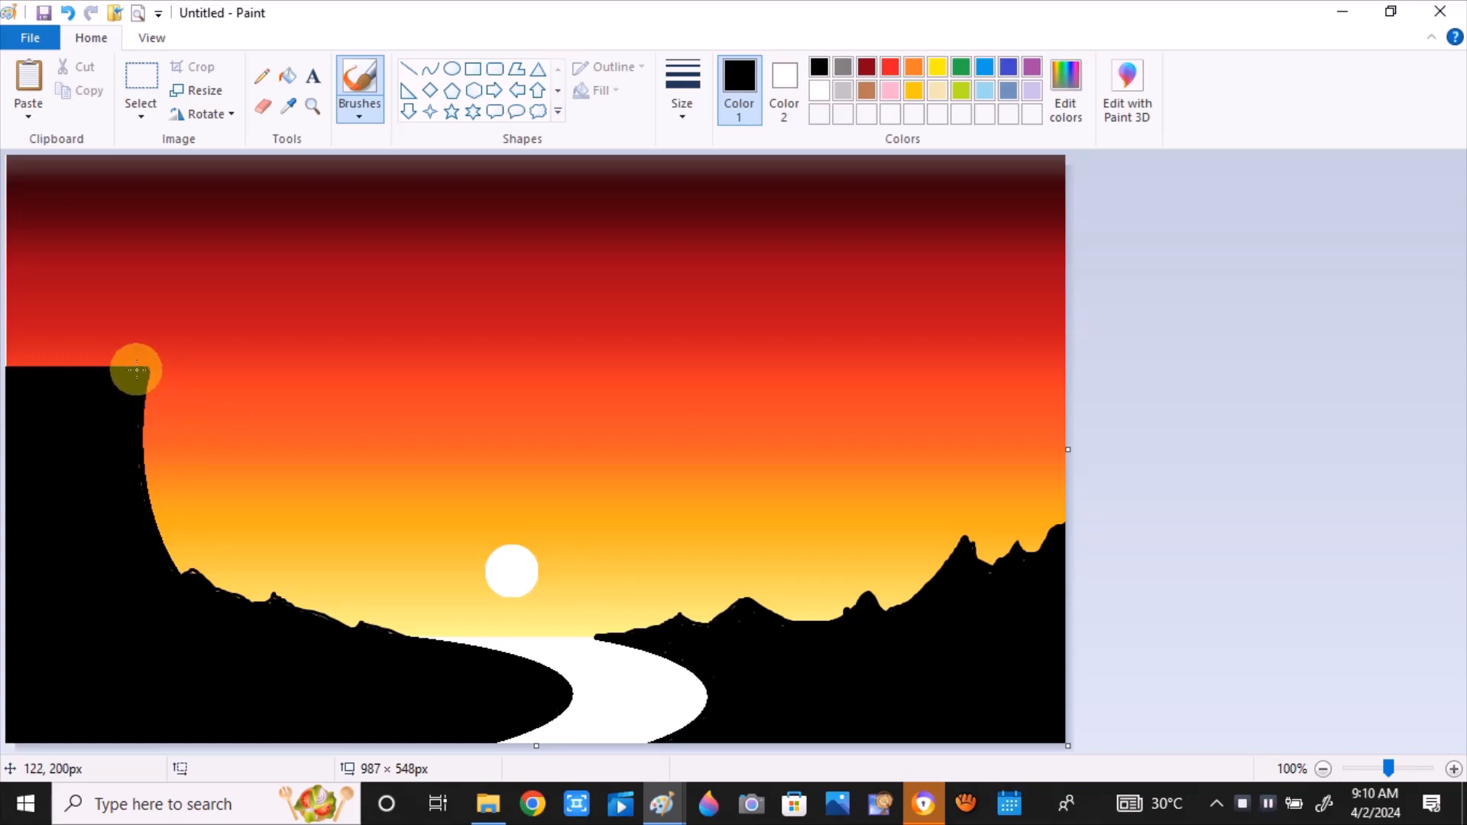
Add rough white highlights along the cliff's curved face and its top edge with a textured brush
{"action": "left_click", "coordinate": [359, 115]}
{"action": "left_click", "coordinate": [495, 198]}
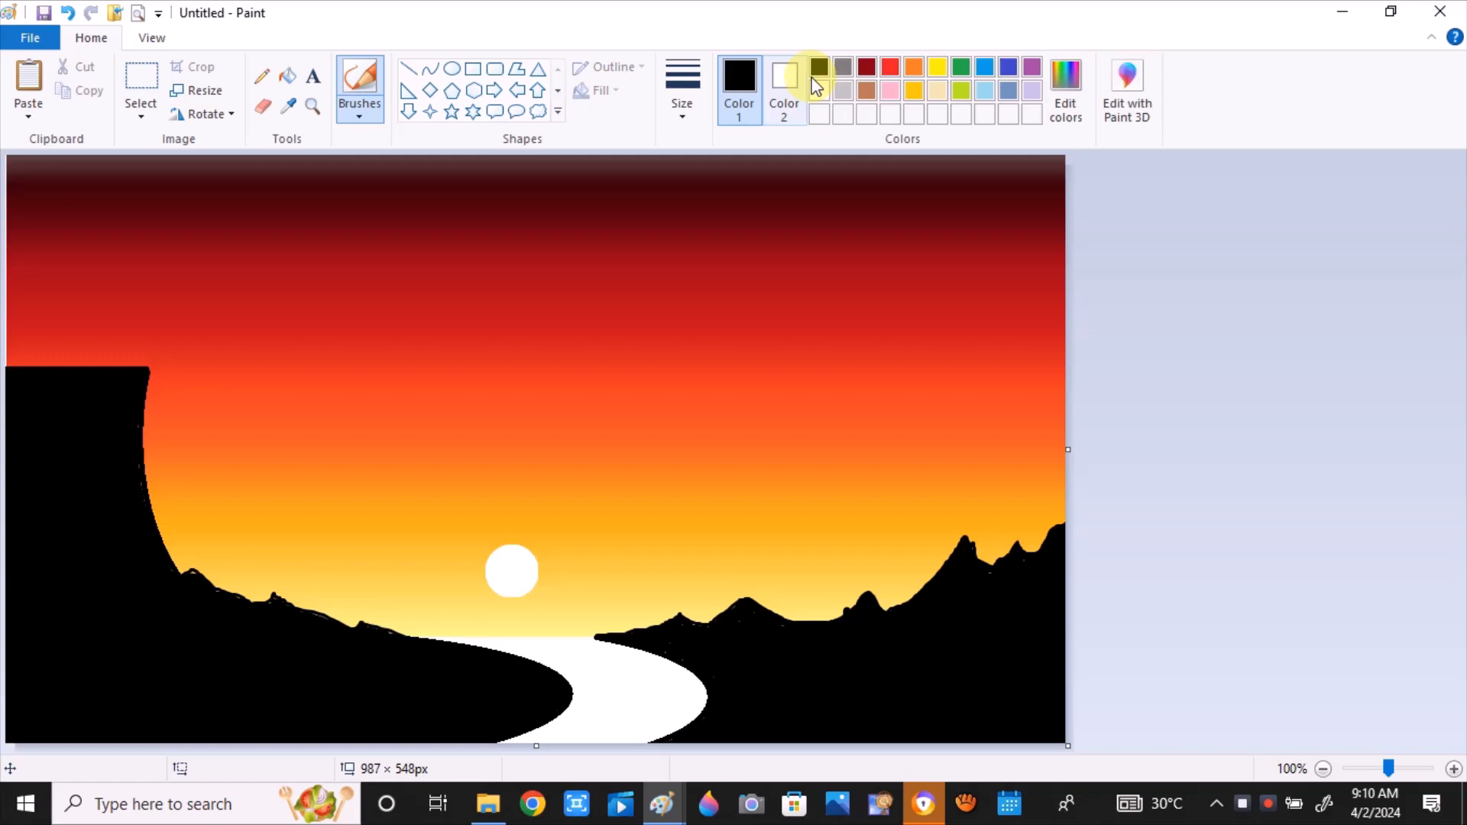
{"action": "left_click", "coordinate": [818, 89]}
{"action": "mouse_move", "coordinate": [144, 384]}
{"action": "left_mouse_down"}
{"action": "mouse_move", "coordinate": [144, 510]}
{"action": "mouse_move", "coordinate": [181, 583]}
{"action": "left_mouse_up"}
{"action": "mouse_move", "coordinate": [122, 479]}
{"action": "left_mouse_down"}
{"action": "mouse_move", "coordinate": [127, 442]}
{"action": "mouse_move", "coordinate": [149, 532]}
{"action": "left_mouse_up"}
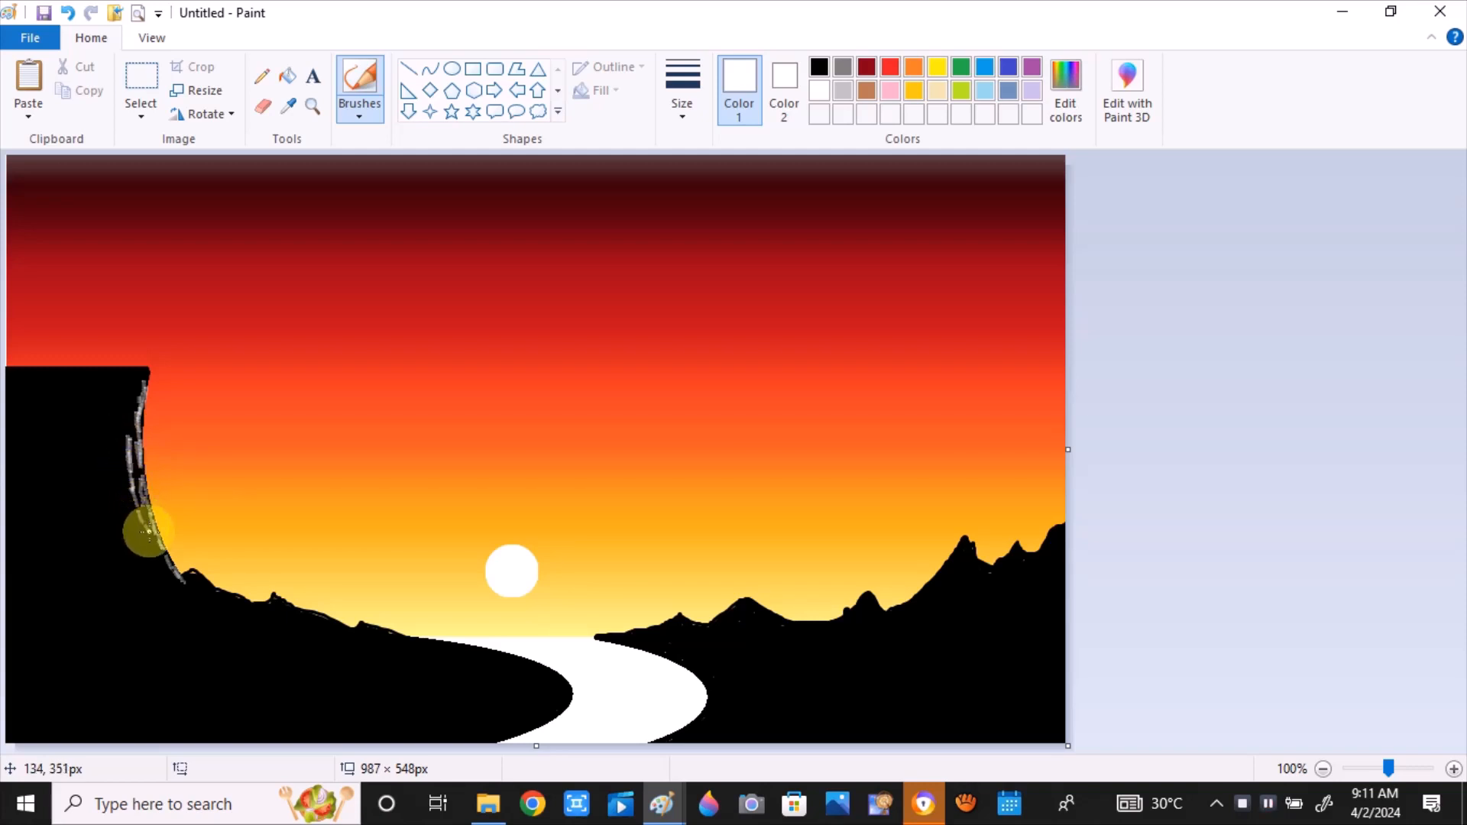
{"action": "left_click_drag", "start_coordinate": [120, 457], "coordinate": [129, 492]}
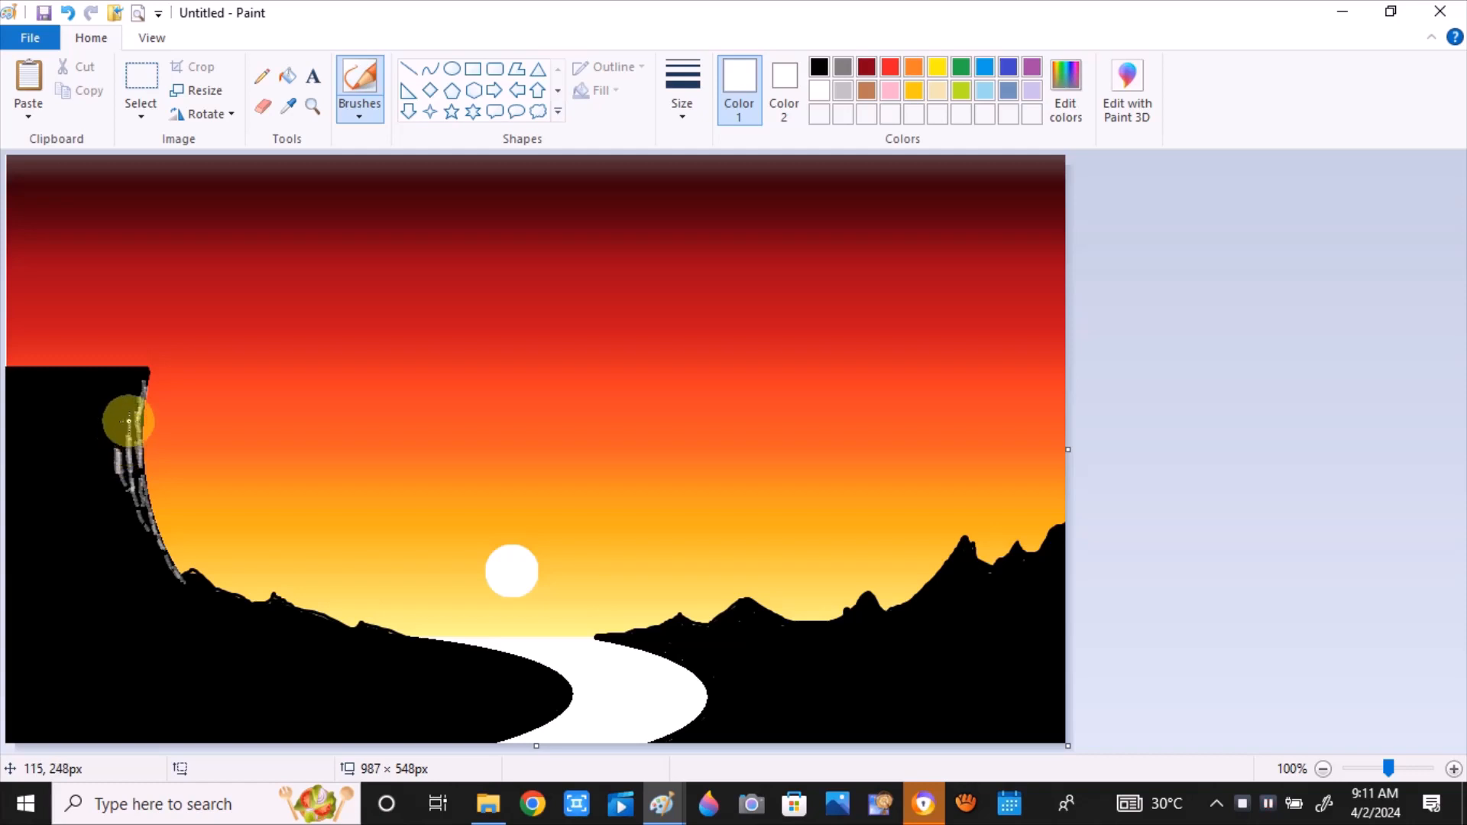
{"action": "left_click_drag", "start_coordinate": [129, 421], "coordinate": [117, 460]}
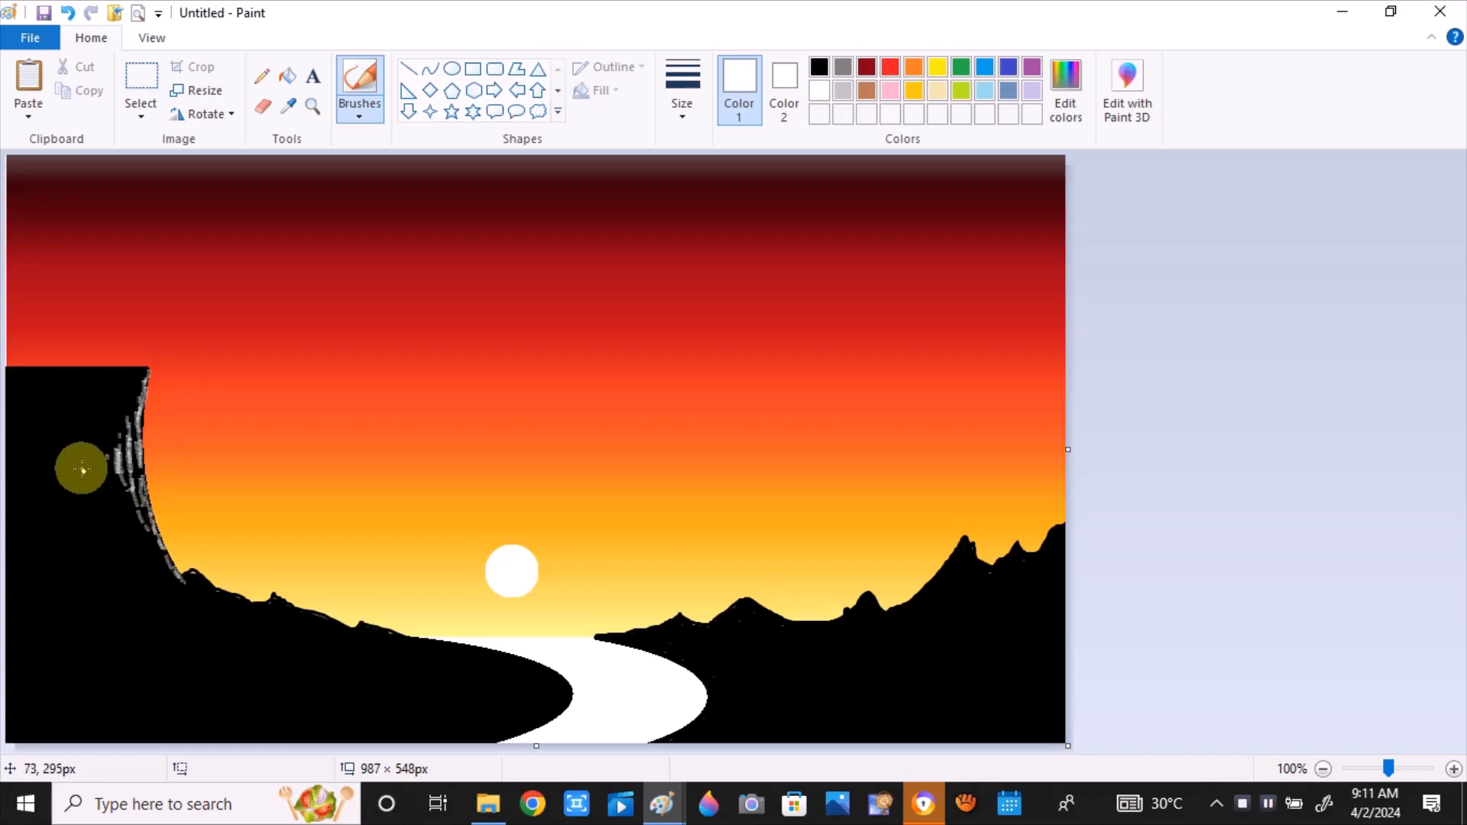
{"action": "left_click_drag", "start_coordinate": [143, 369], "coordinate": [56, 378]}
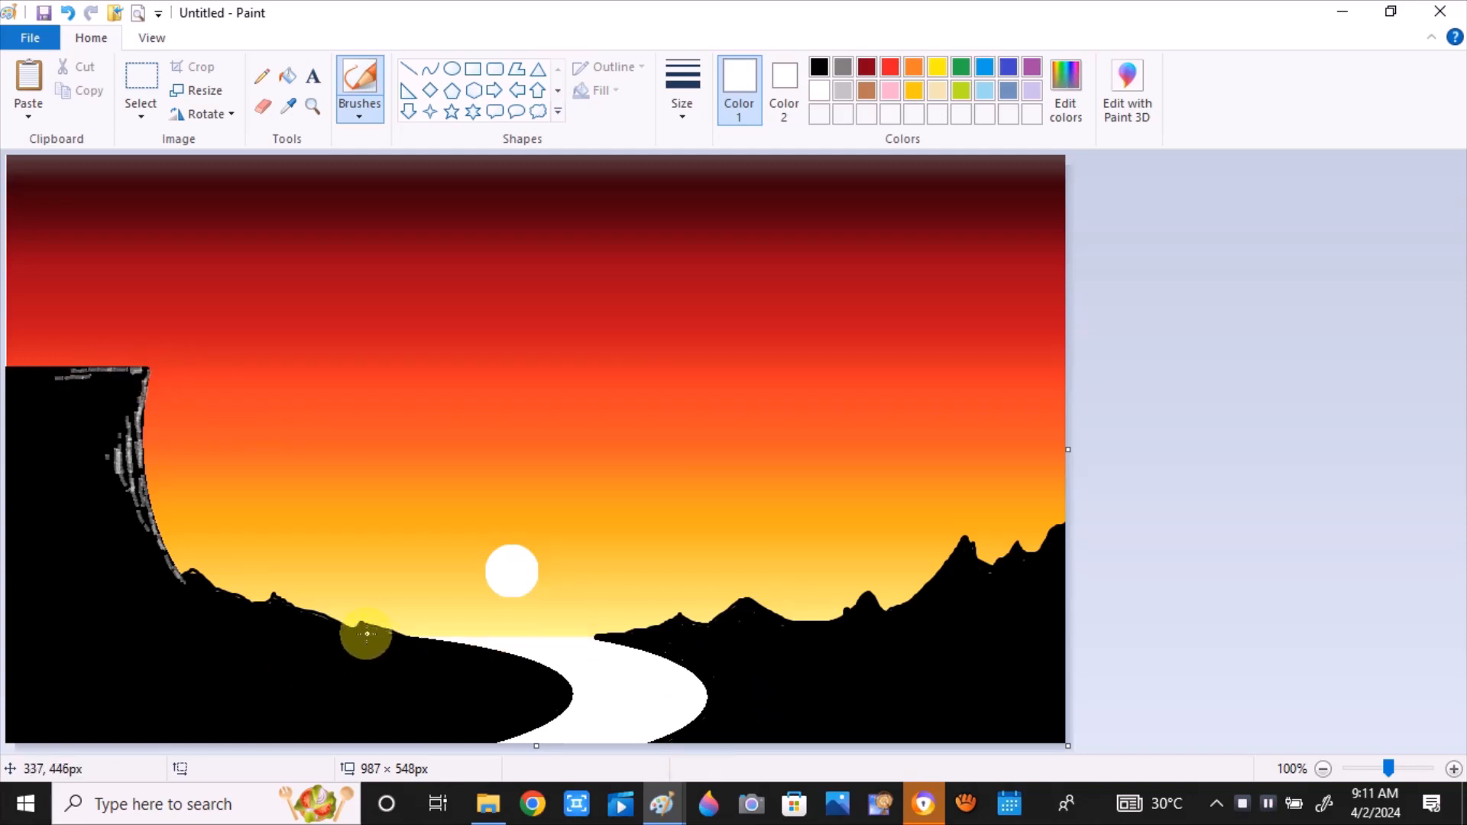
Add rough white highlights along the river's left bank and the ridges and peaks of the right-hand hills
{"action": "mouse_move", "coordinate": [394, 636]}
{"action": "left_mouse_down"}
{"action": "mouse_move", "coordinate": [535, 663]}
{"action": "mouse_move", "coordinate": [562, 675]}
{"action": "mouse_move", "coordinate": [566, 699]}
{"action": "mouse_move", "coordinate": [572, 684]}
{"action": "mouse_move", "coordinate": [527, 731]}
{"action": "mouse_move", "coordinate": [482, 747]}
{"action": "left_mouse_up"}
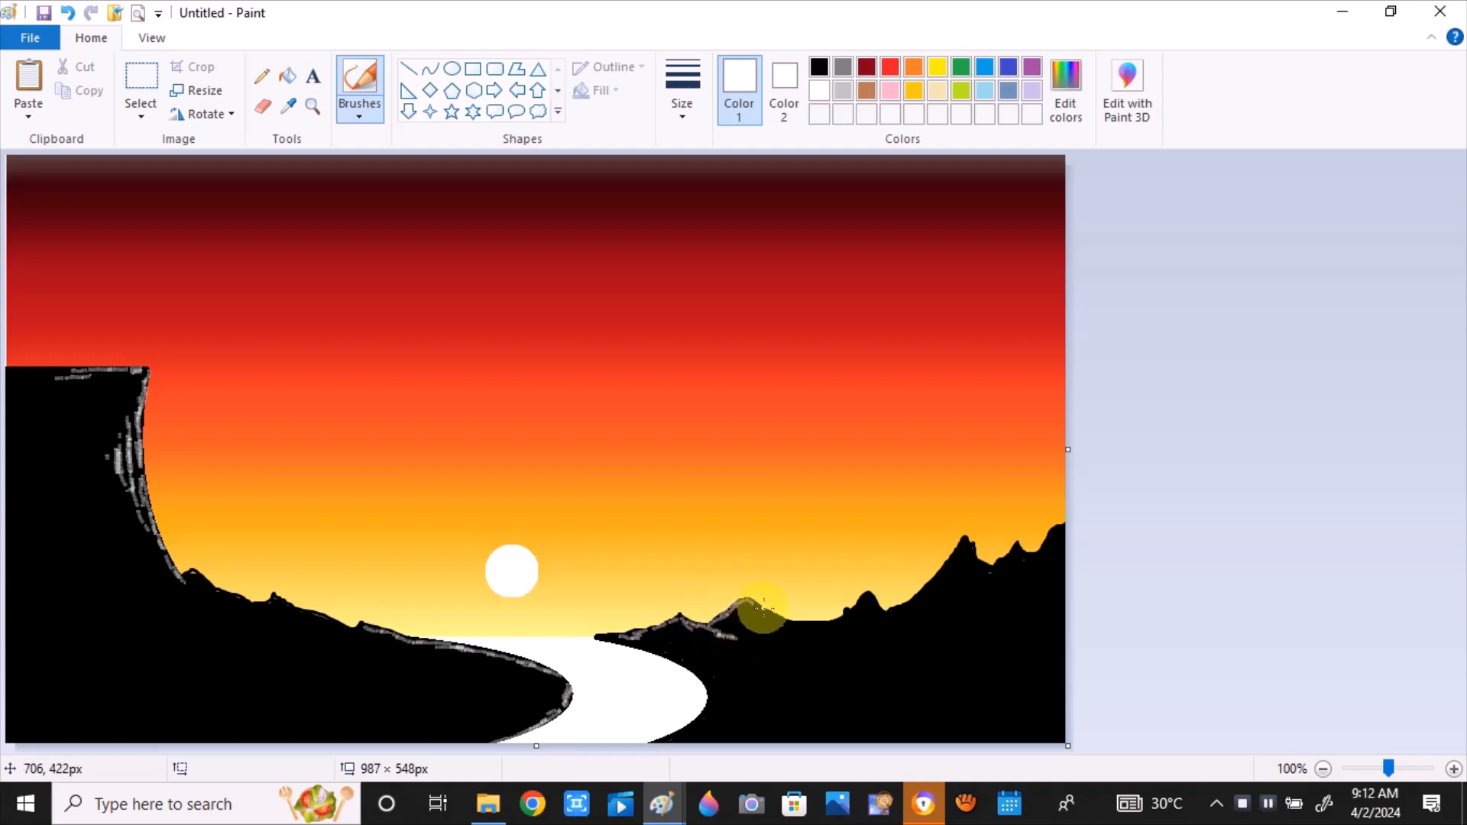
{"action": "left_click_drag", "start_coordinate": [780, 624], "coordinate": [886, 648]}
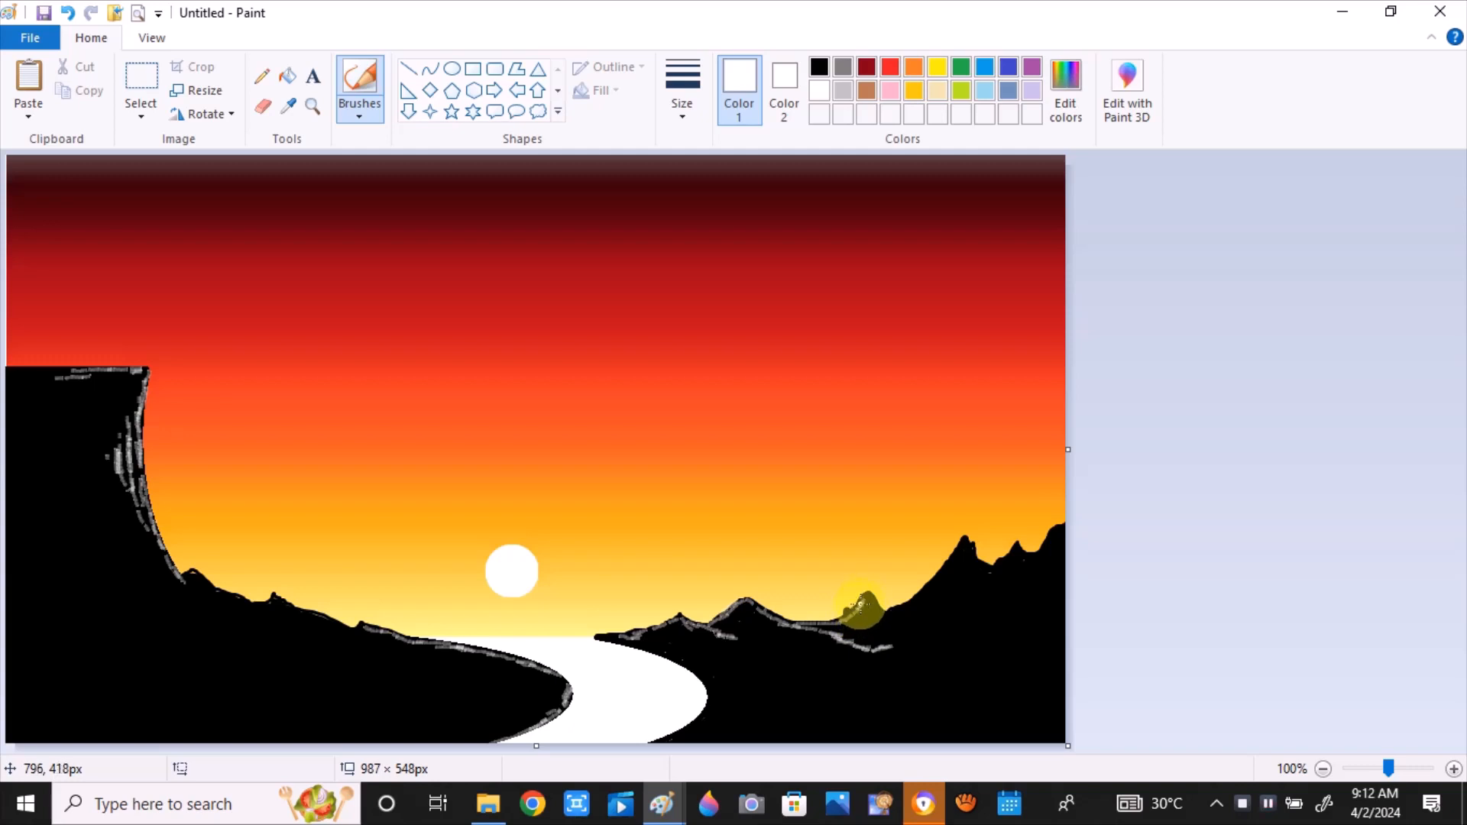
{"action": "mouse_move", "coordinate": [858, 606]}
{"action": "left_mouse_down"}
{"action": "mouse_move", "coordinate": [928, 587]}
{"action": "mouse_move", "coordinate": [917, 593]}
{"action": "mouse_move", "coordinate": [962, 532]}
{"action": "mouse_move", "coordinate": [1005, 557]}
{"action": "left_mouse_up"}
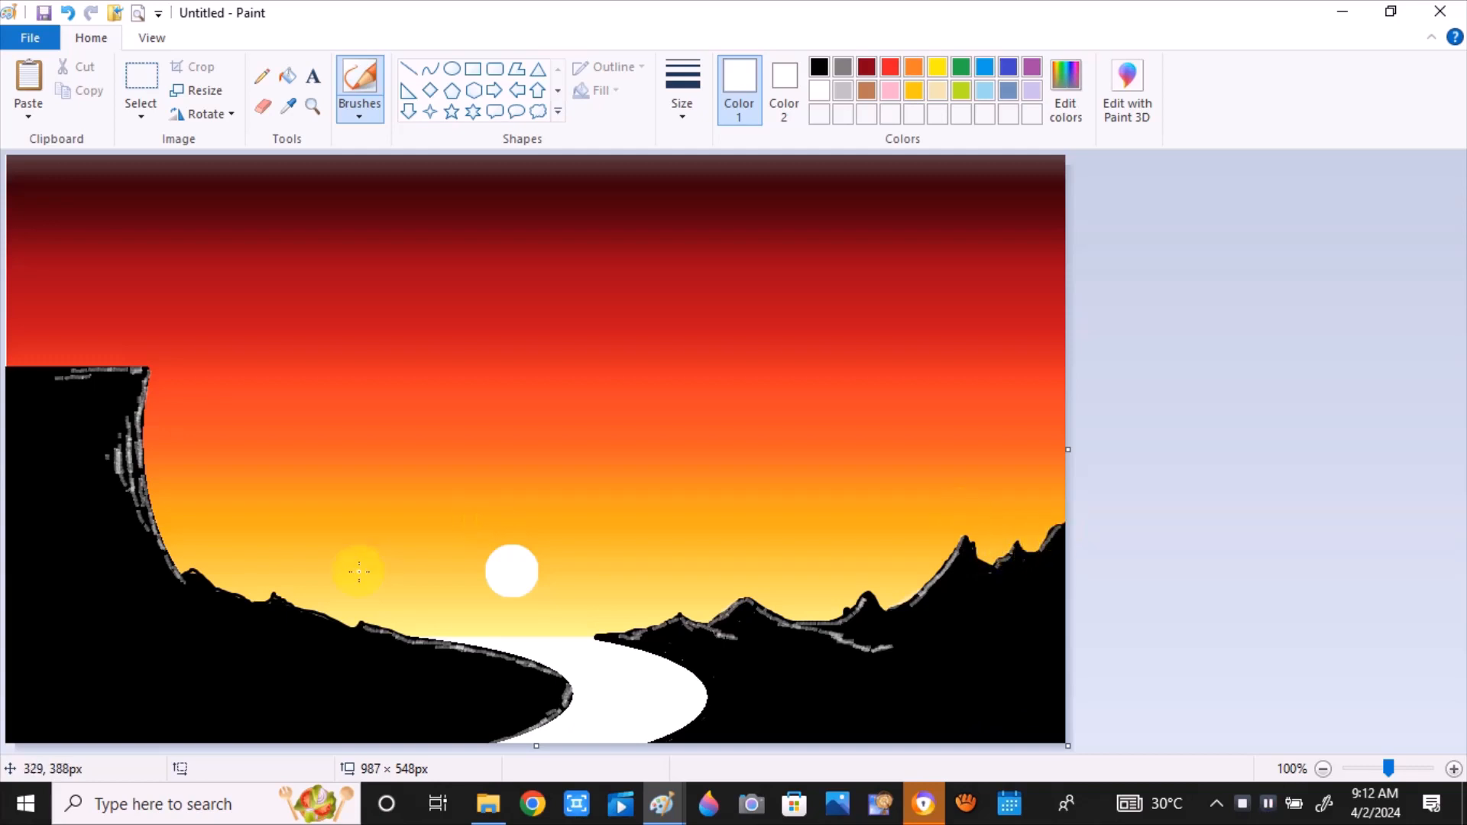
Cut a thin curved sliver out of the sky between the cliff and the sun using a free-form selection, leaving it white
{"action": "left_click", "coordinate": [819, 66]}
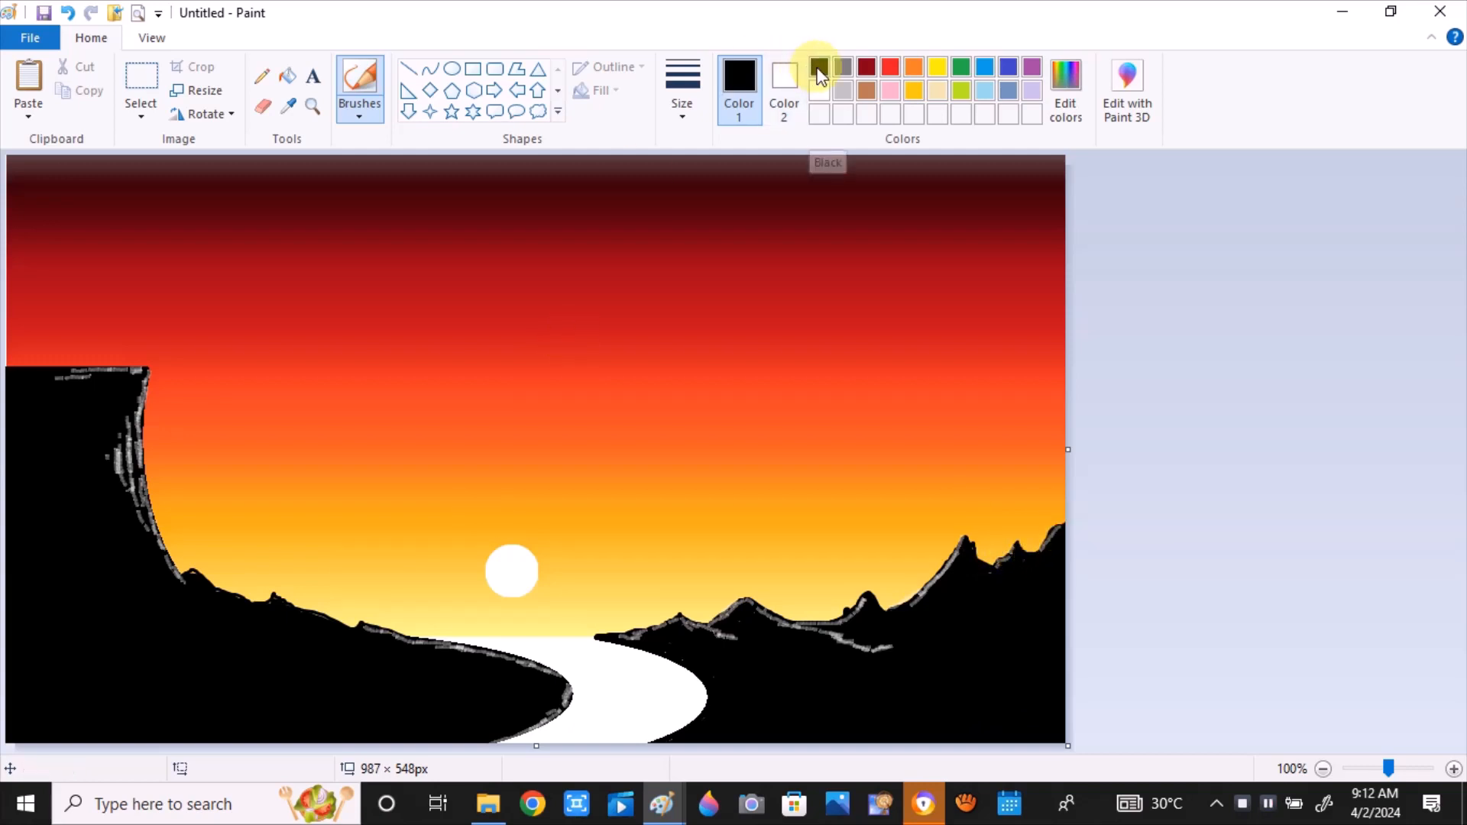
{"action": "left_click", "coordinate": [141, 111]}
{"action": "left_click", "coordinate": [209, 188]}
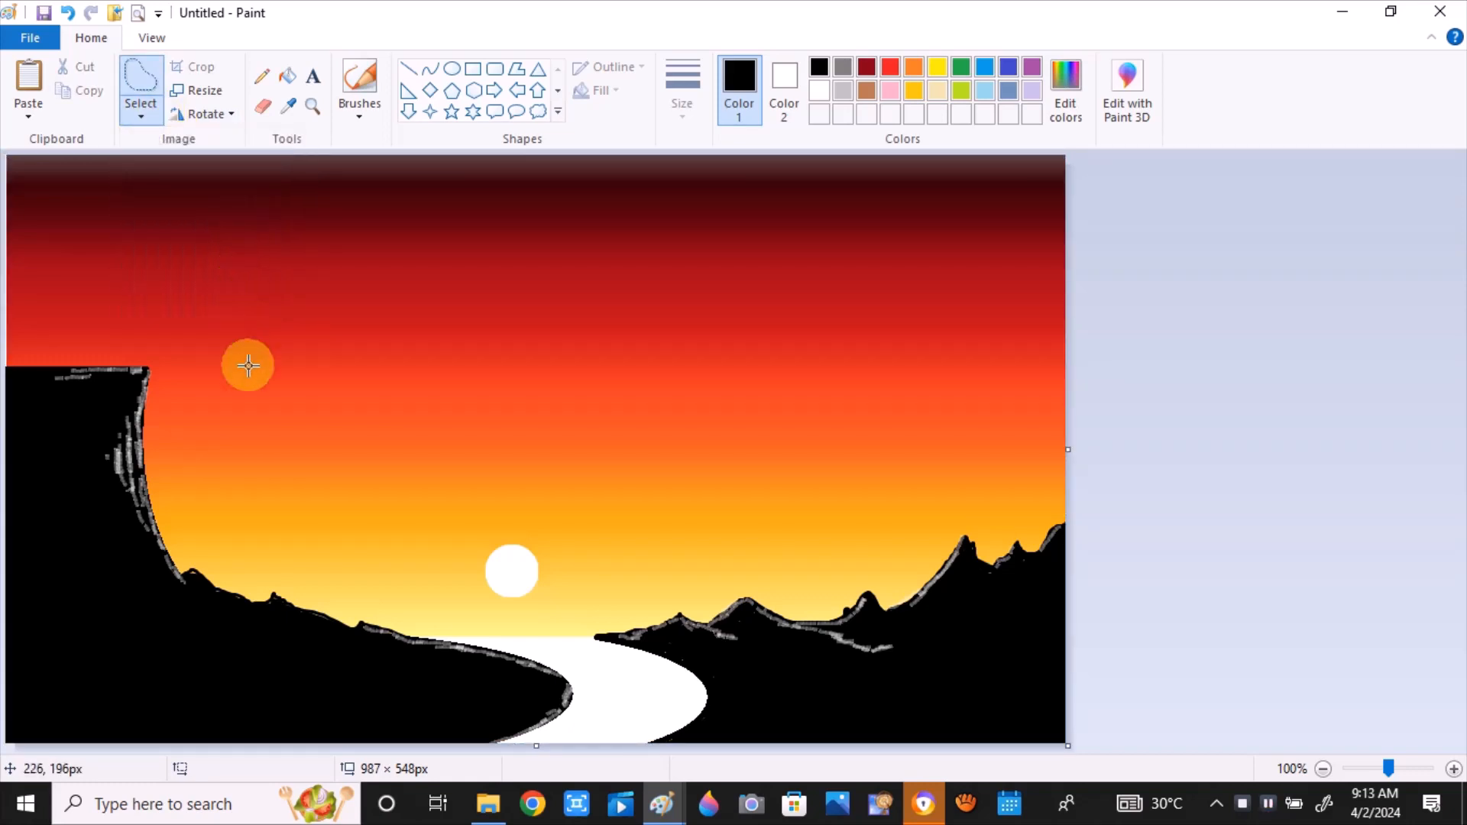
{"action": "mouse_move", "coordinate": [247, 367]}
{"action": "left_mouse_down"}
{"action": "mouse_move", "coordinate": [368, 483]}
{"action": "mouse_move", "coordinate": [461, 507]}
{"action": "mouse_move", "coordinate": [350, 462]}
{"action": "mouse_move", "coordinate": [246, 365]}
{"action": "left_mouse_up"}
{"action": "left_click", "coordinate": [107, 66]}
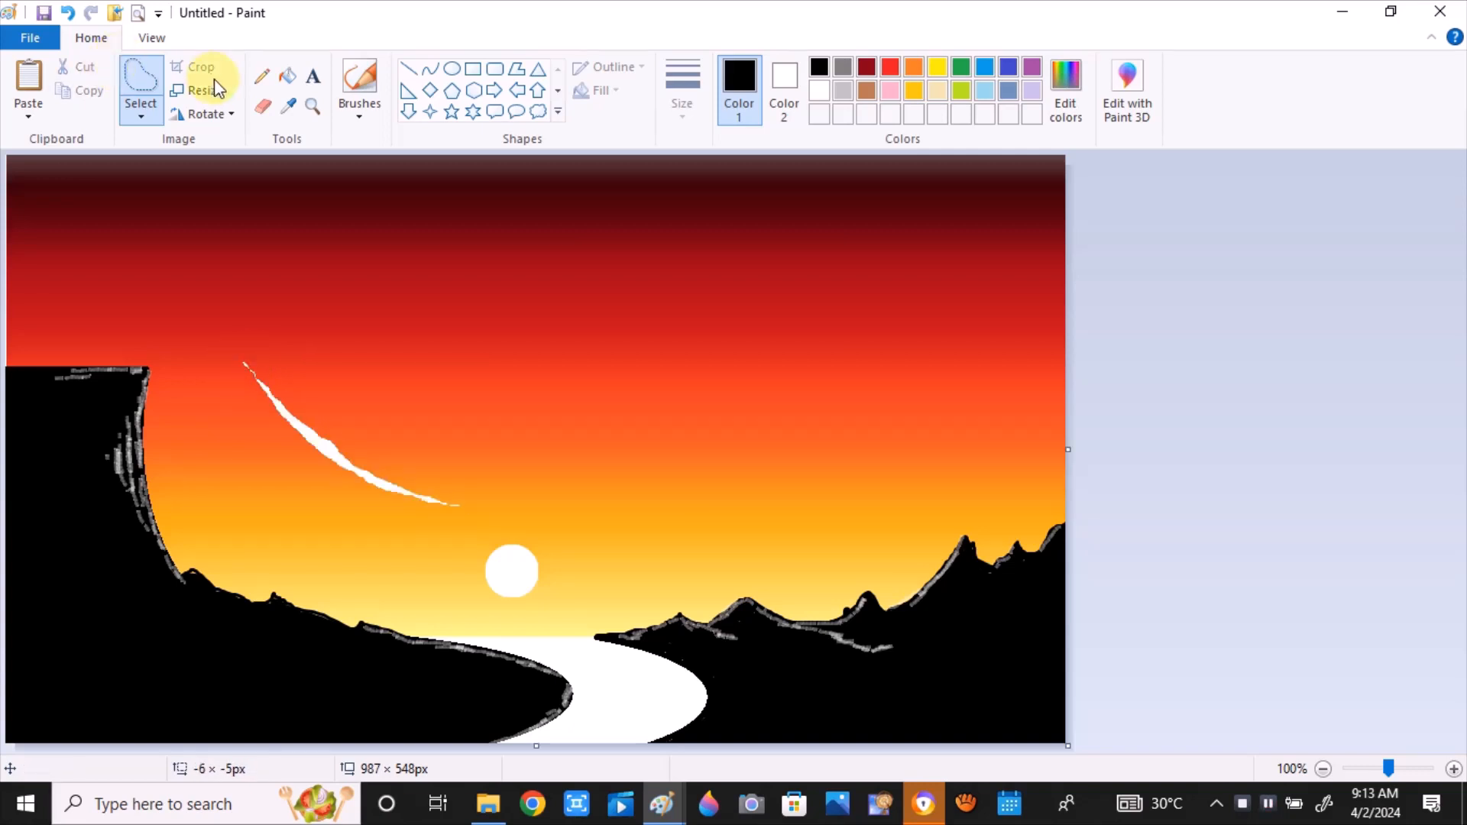
Sample the dark maroon from the top of the sky and fill the white curved sliver with it
{"action": "left_click", "coordinate": [288, 105]}
{"action": "left_click", "coordinate": [317, 179]}
{"action": "left_click", "coordinate": [287, 75]}
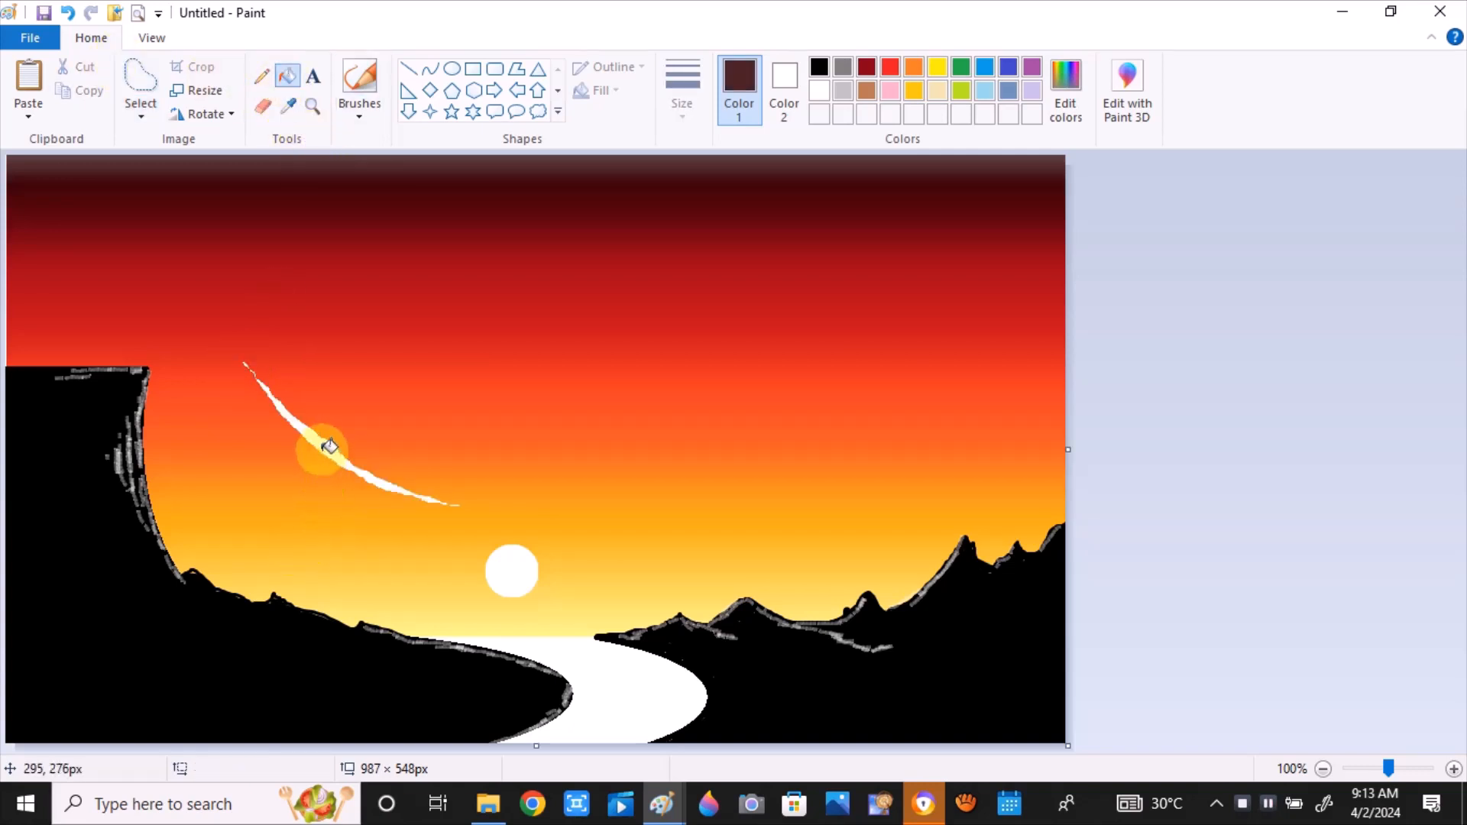
{"action": "left_click", "coordinate": [328, 446]}
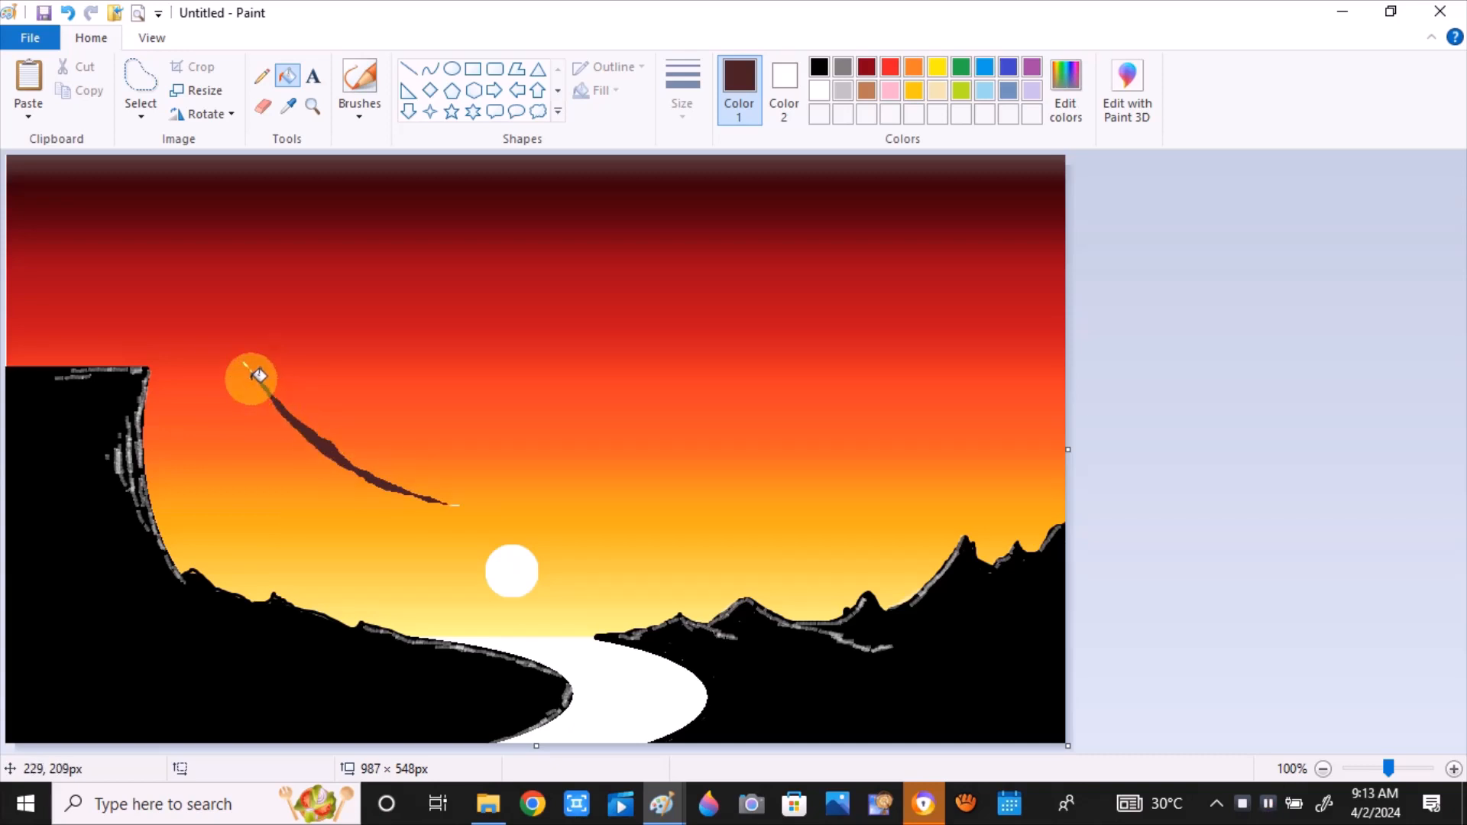
Undo the maroon curved sliver and its cut-out in the sky
{"action": "left_click", "coordinate": [68, 13]}
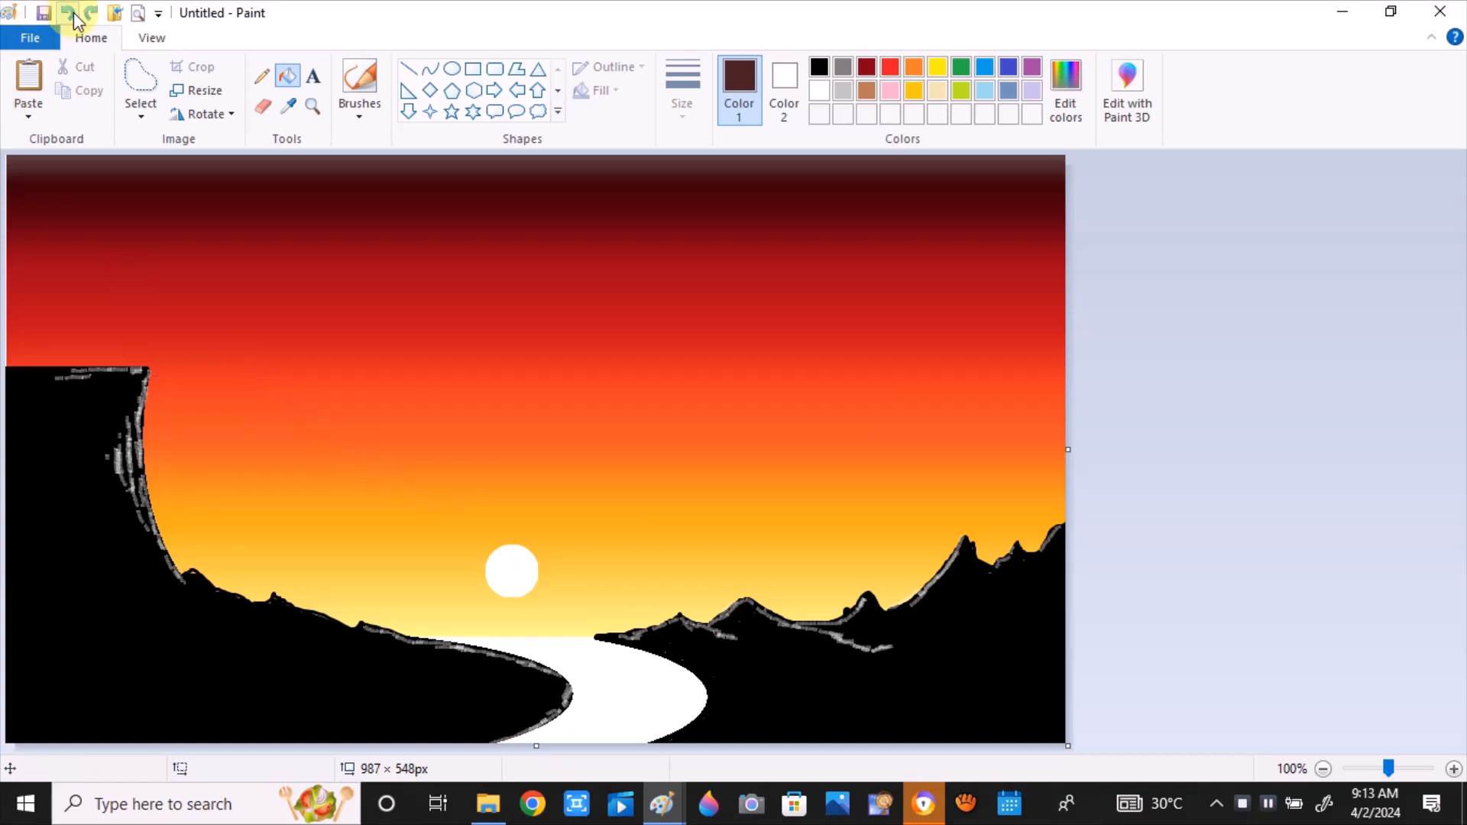
Draw two black vertical posts about 100 px tall, one on each side of the river's far end
{"action": "left_click", "coordinate": [410, 71]}
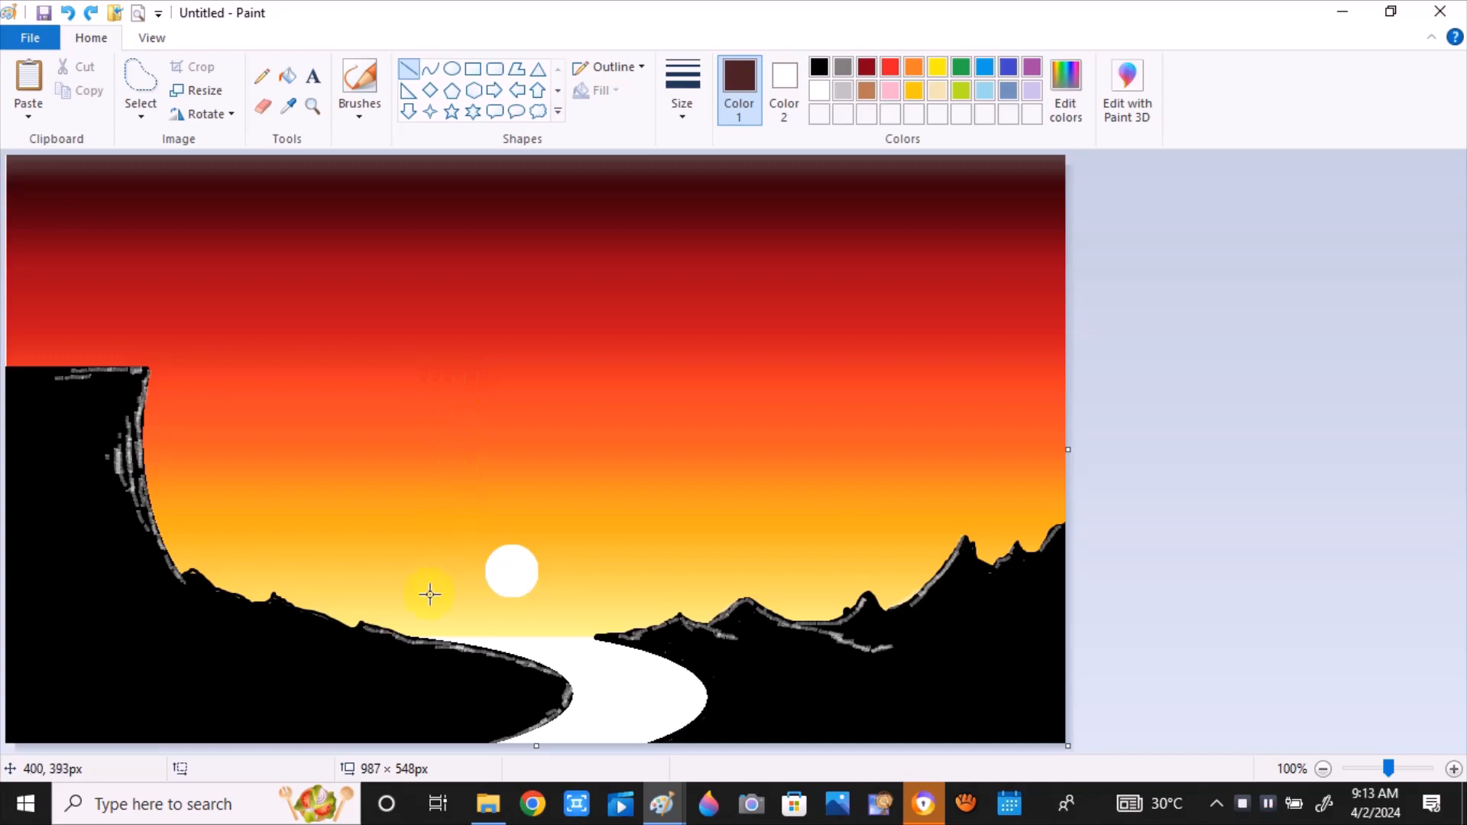
{"action": "left_click_drag", "start_coordinate": [355, 640], "coordinate": [354, 528]}
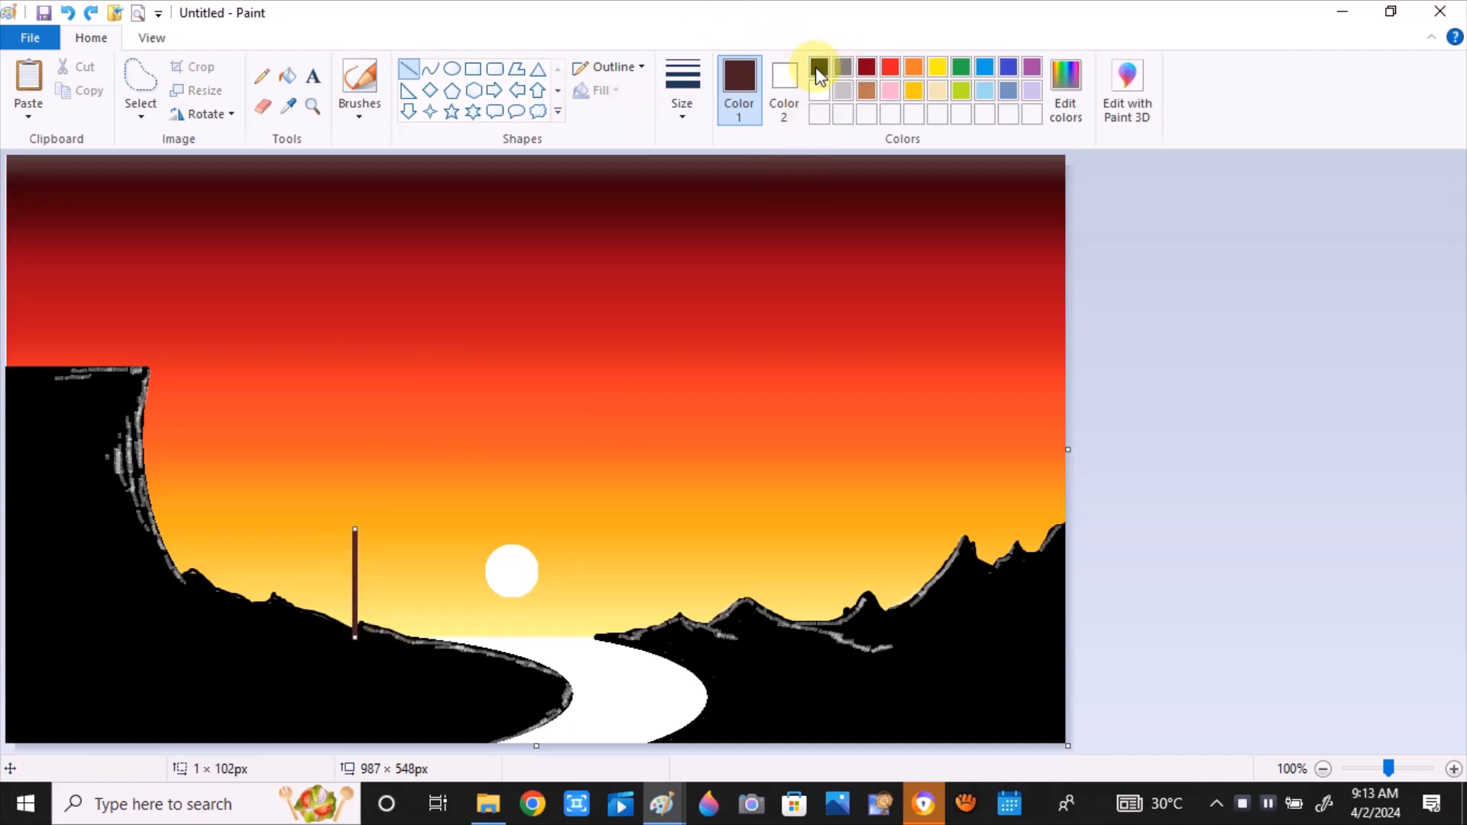
{"action": "left_click", "coordinate": [606, 393]}
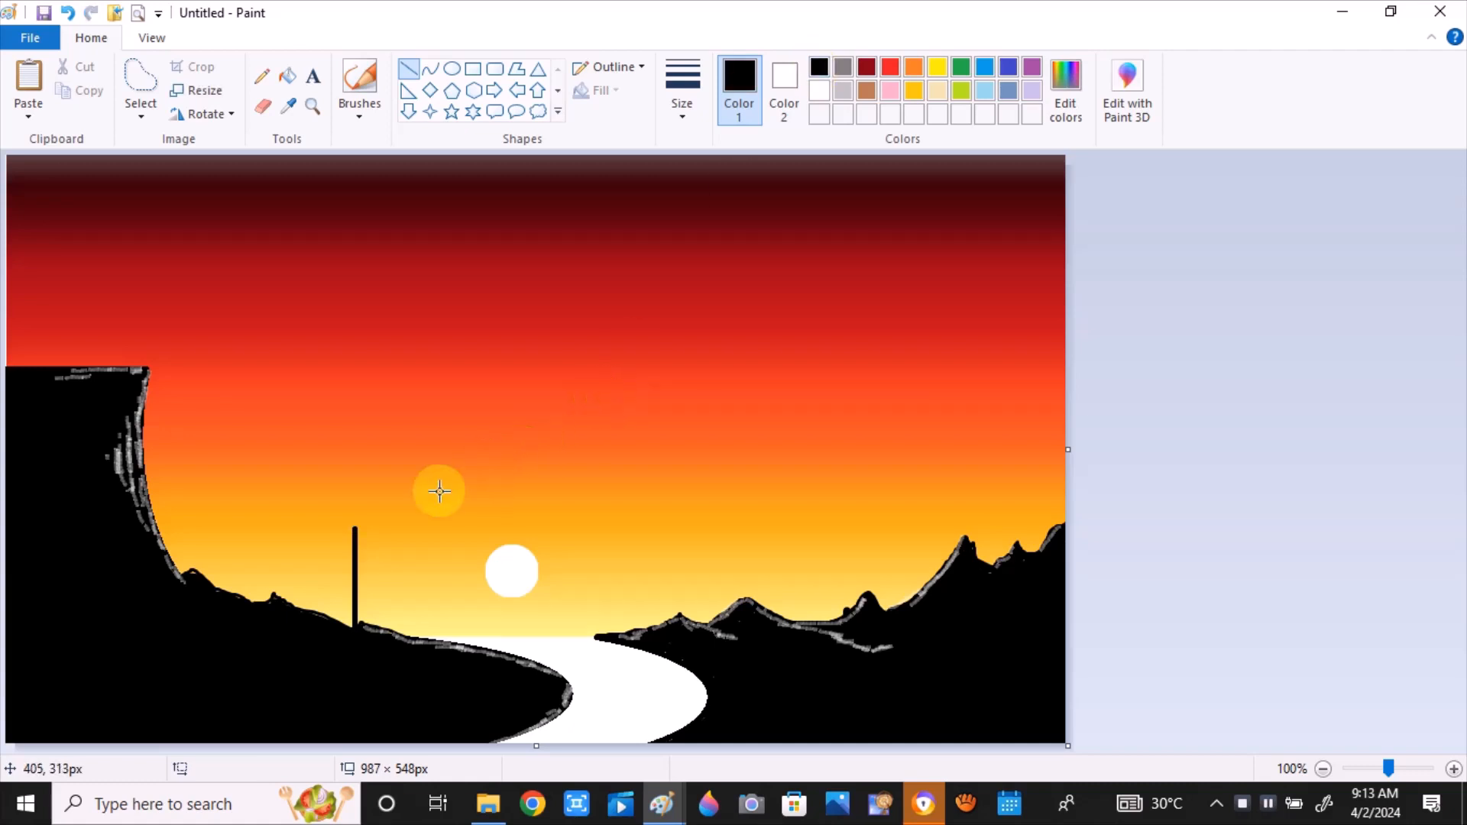
{"action": "left_click_drag", "start_coordinate": [608, 637], "coordinate": [611, 541]}
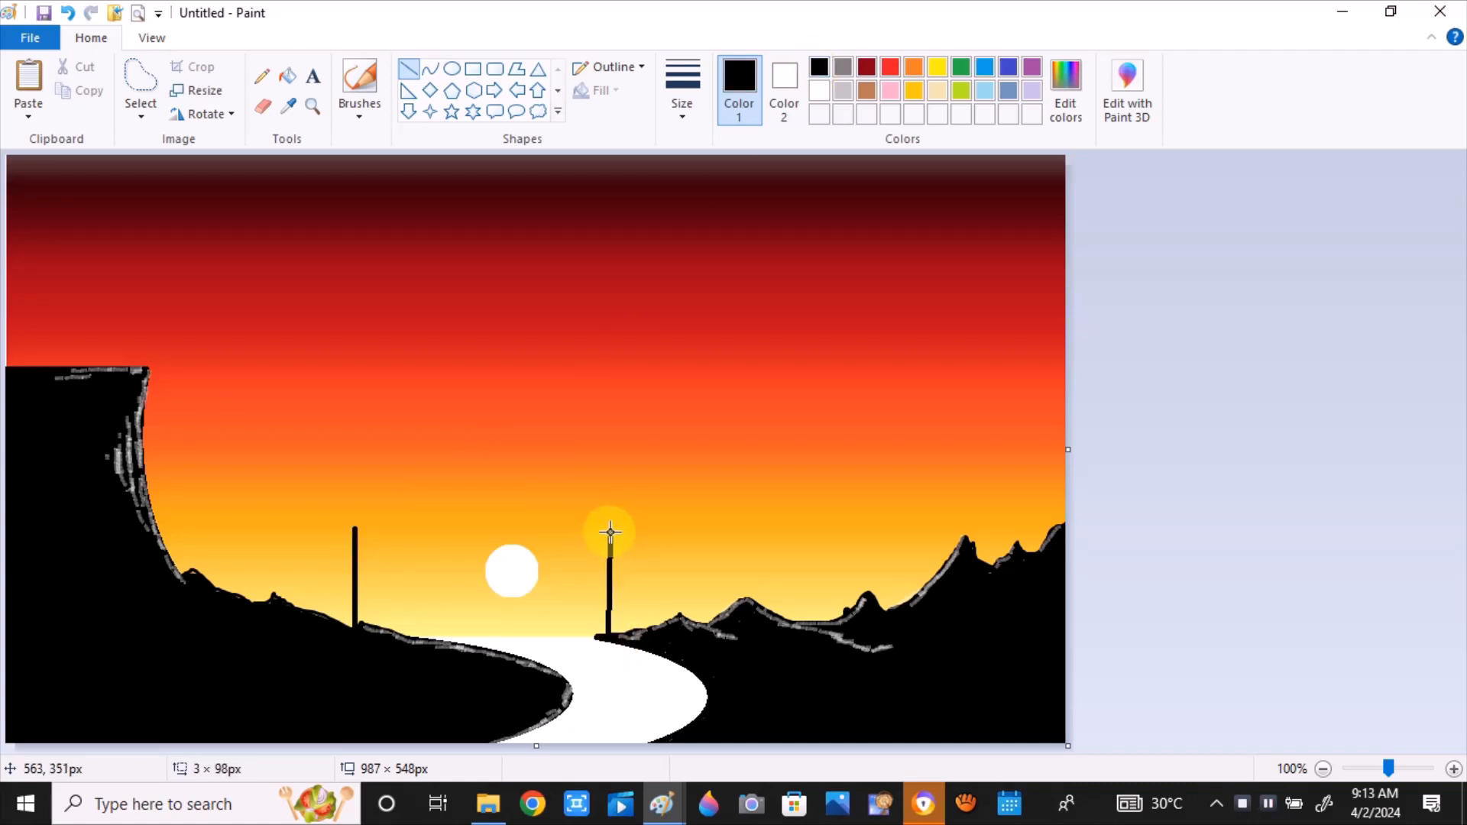
Draw two arched black rails across the tall posts, about 284 px and 276 px wide, one below the other
{"action": "left_click", "coordinate": [430, 68]}
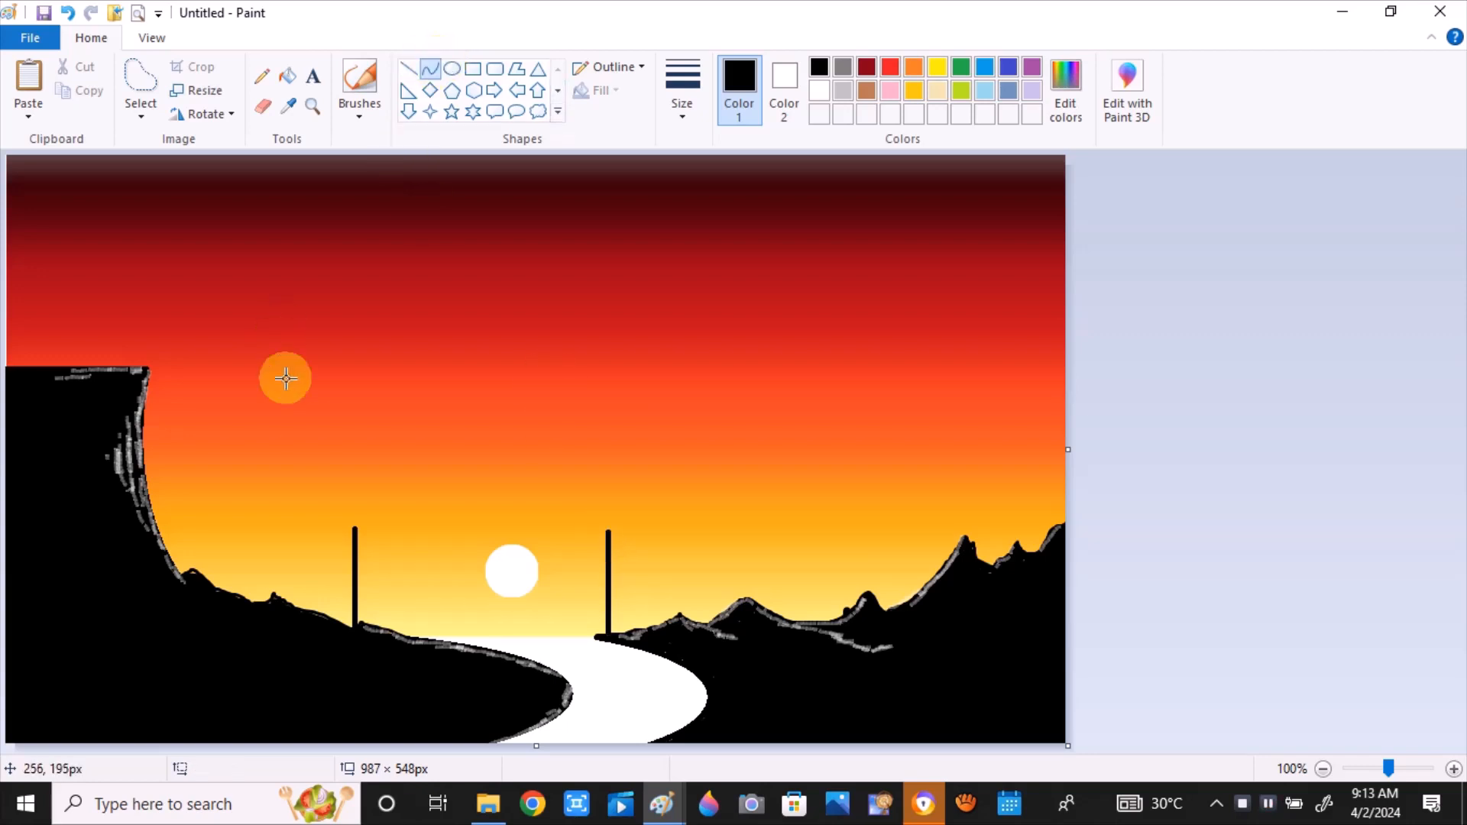
{"action": "mouse_move", "coordinate": [338, 564]}
{"action": "left_mouse_down"}
{"action": "mouse_move", "coordinate": [644, 564]}
{"action": "mouse_move", "coordinate": [369, 528]}
{"action": "left_mouse_up"}
{"action": "left_click_drag", "start_coordinate": [560, 543], "coordinate": [569, 524]}
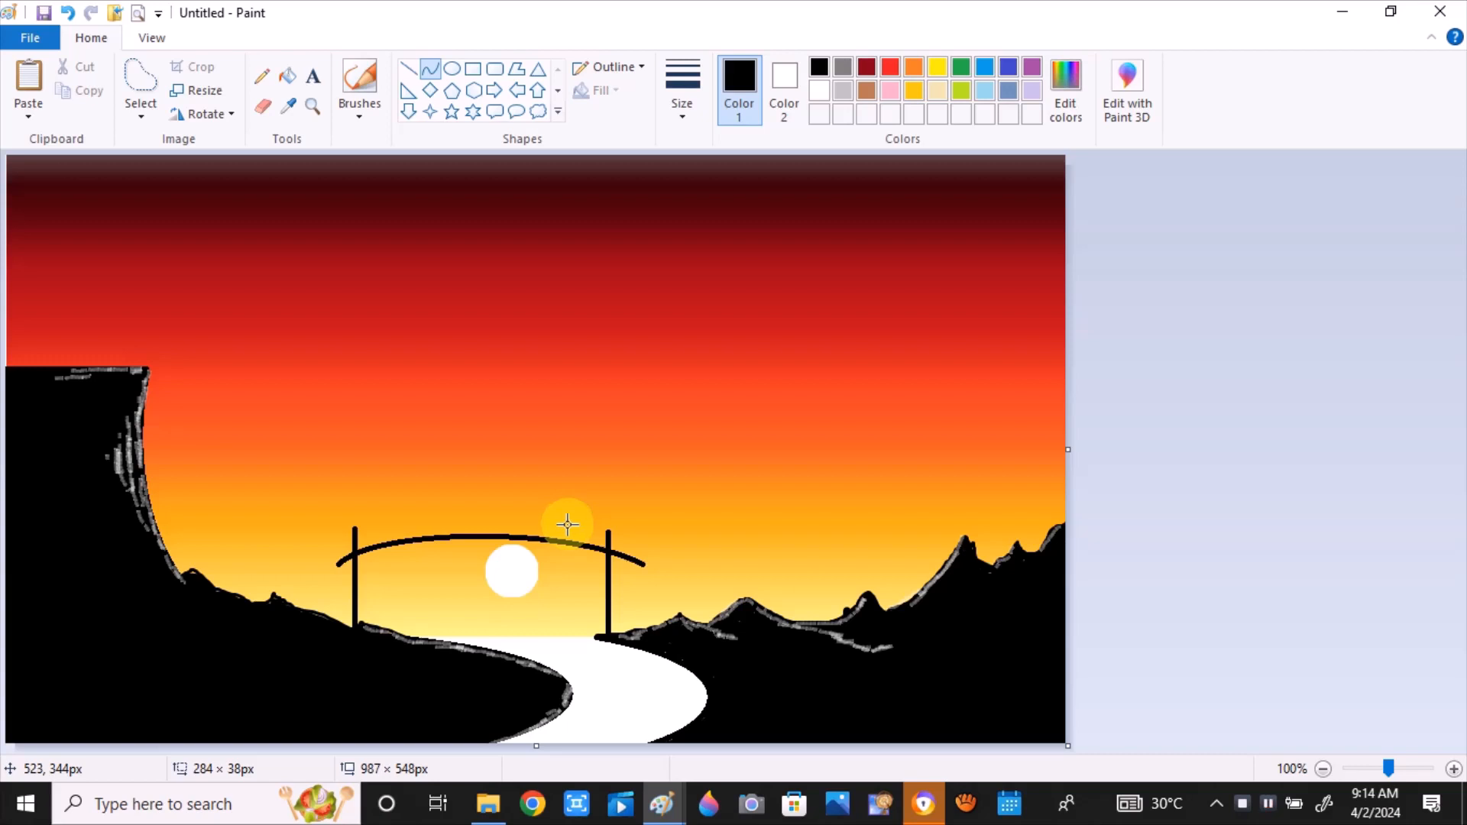
{"action": "left_click", "coordinate": [404, 395]}
{"action": "left_click_drag", "start_coordinate": [343, 571], "coordinate": [635, 572]}
{"action": "left_click_drag", "start_coordinate": [536, 583], "coordinate": [570, 548]}
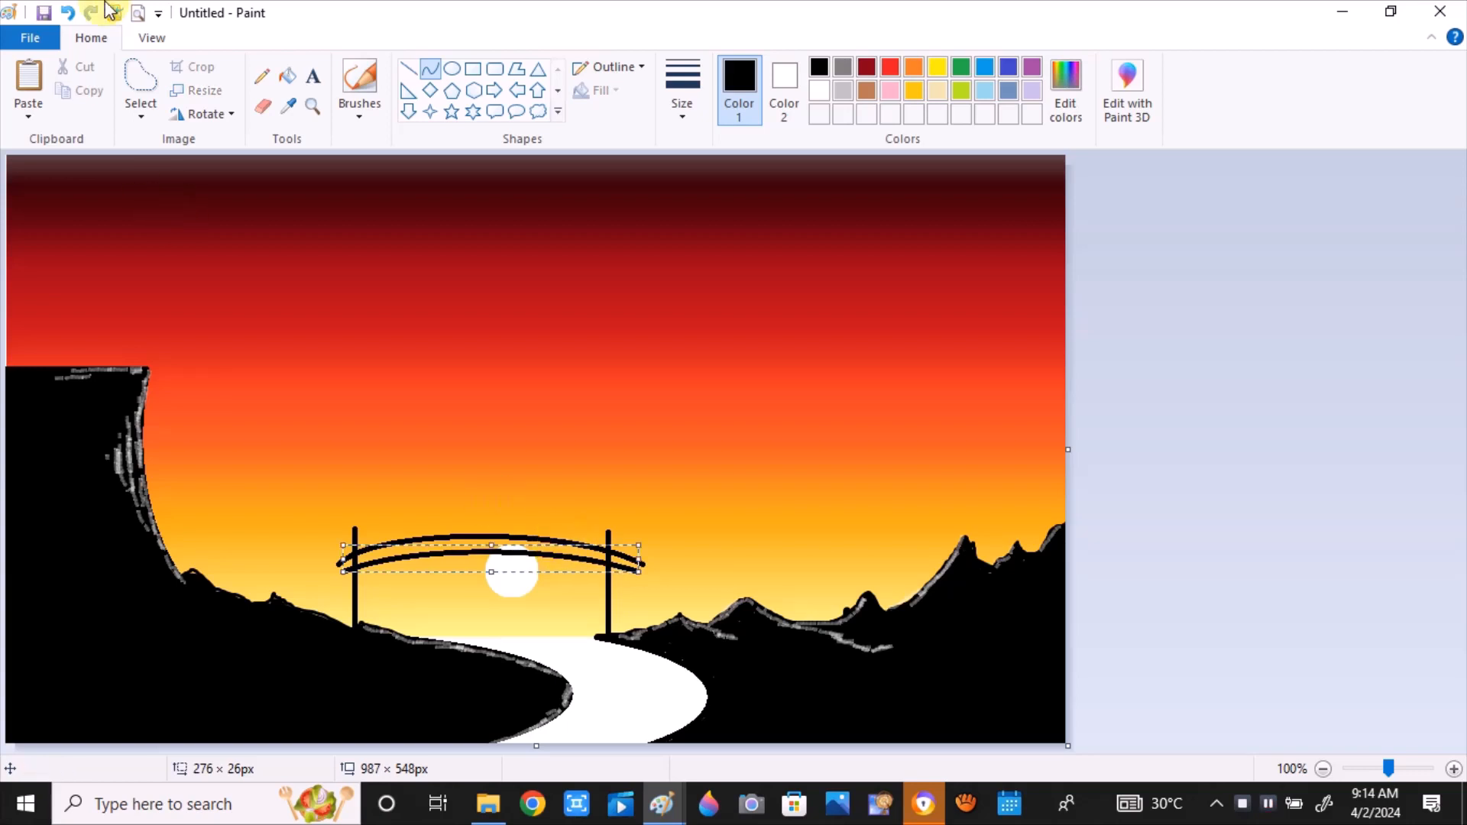
Undo both arched rails and the two tall posts
{"action": "left_click", "coordinate": [67, 12]}
{"action": "left_click", "coordinate": [67, 13]}
{"action": "left_click", "coordinate": [68, 12]}
{"action": "left_click", "coordinate": [68, 12]}
Draw two shorter black vertical posts closer together, on the banks at the river's far end
{"action": "left_click", "coordinate": [409, 69]}
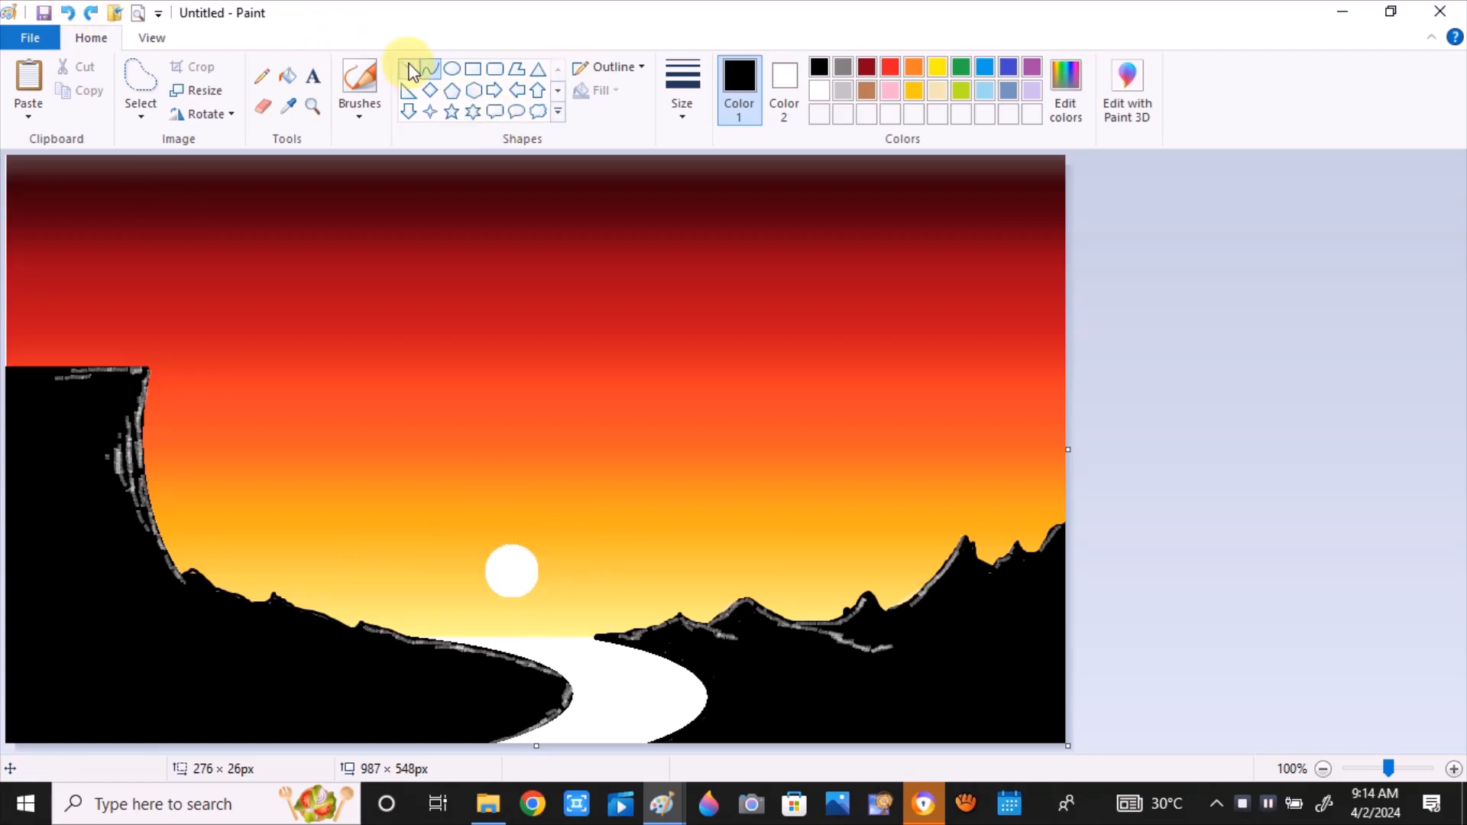
{"action": "left_click_drag", "start_coordinate": [428, 638], "coordinate": [428, 587]}
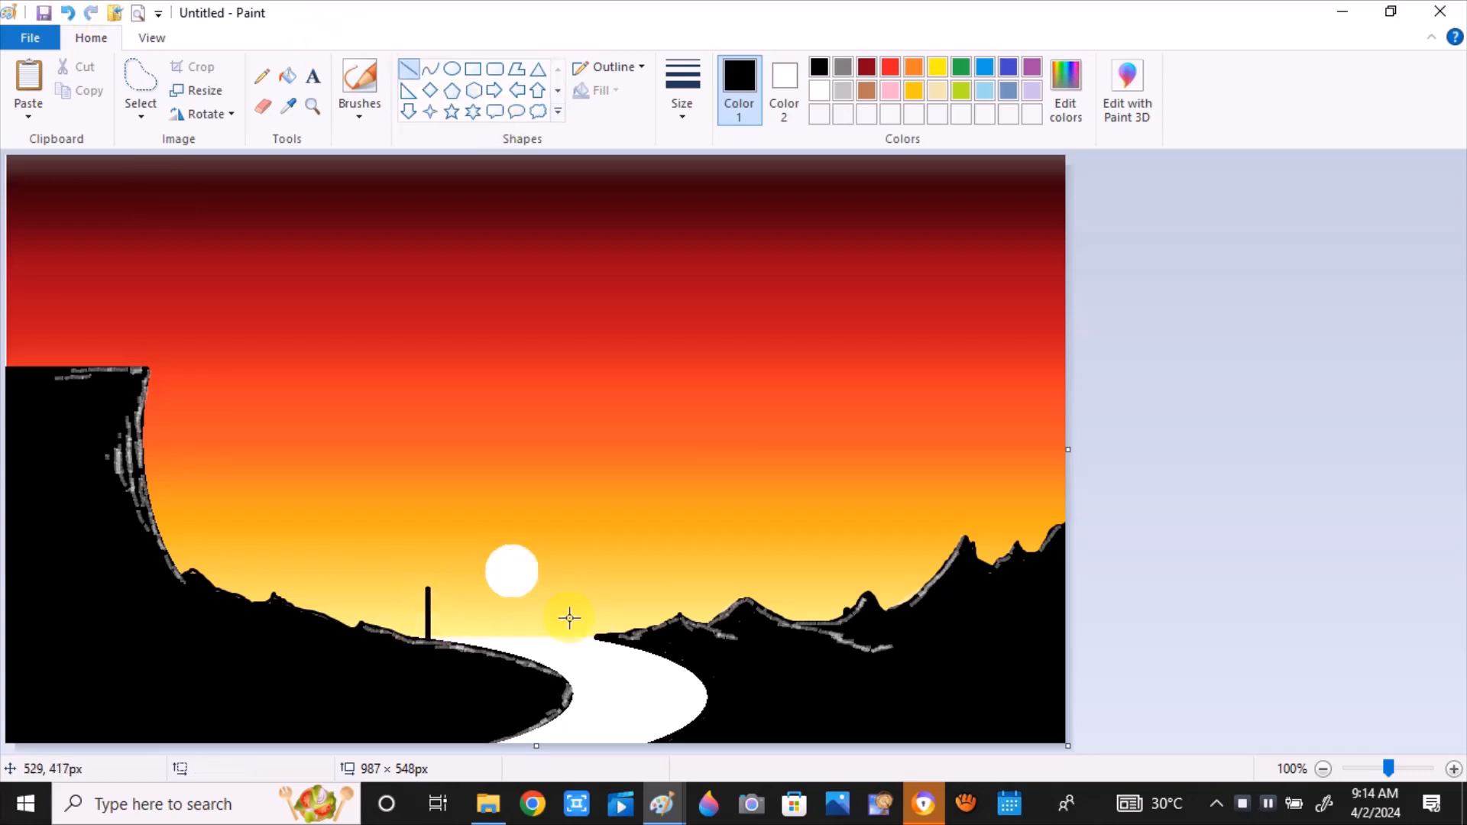
{"action": "left_click_drag", "start_coordinate": [596, 637], "coordinate": [592, 604]}
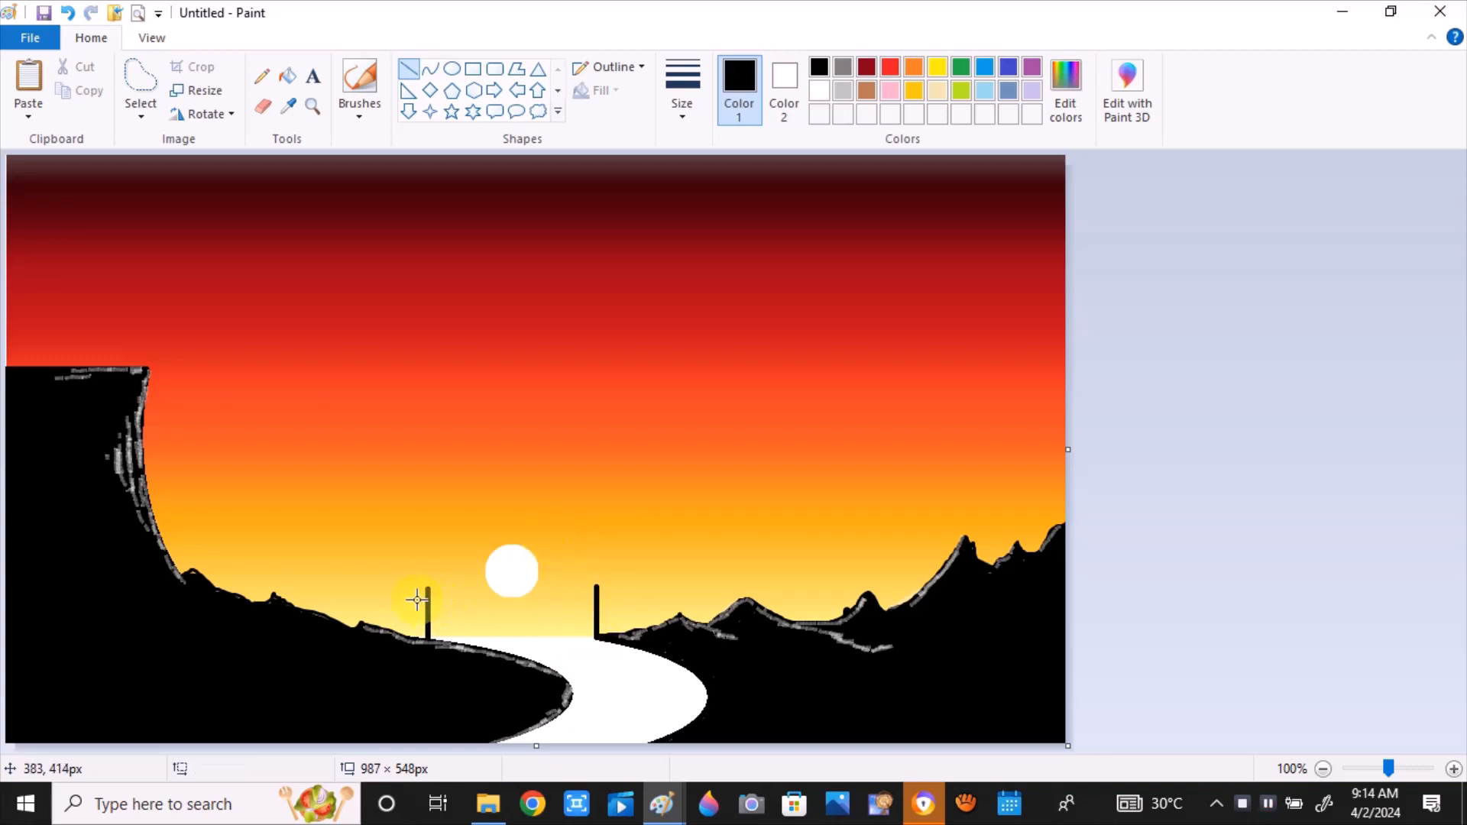
Draw an arched black rail about 181 px wide across the two short posts
{"action": "left_click_drag", "start_coordinate": [415, 599], "coordinate": [611, 600]}
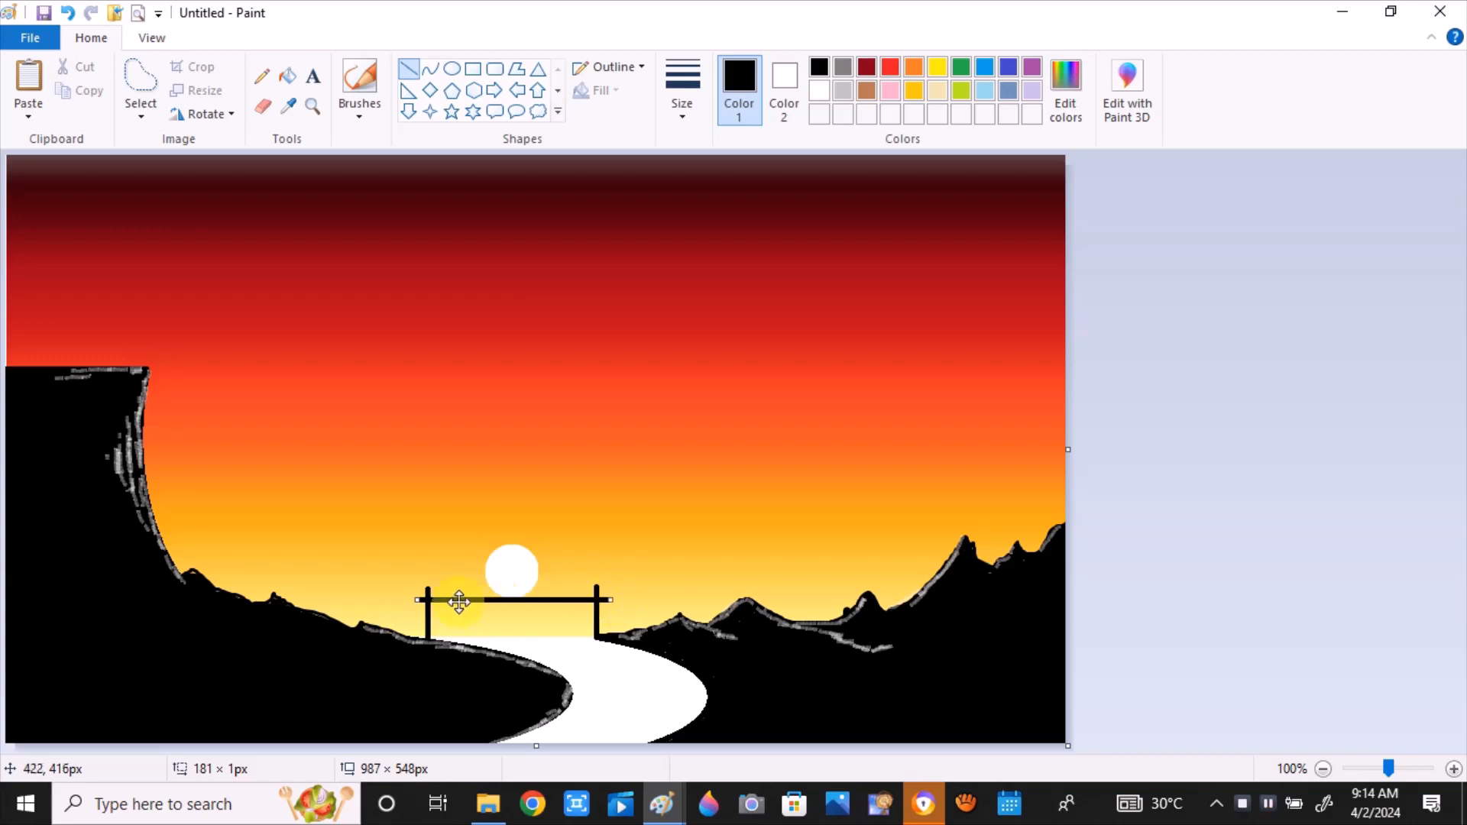
{"action": "left_click", "coordinate": [67, 12]}
{"action": "left_click", "coordinate": [431, 69]}
{"action": "left_click_drag", "start_coordinate": [418, 605], "coordinate": [447, 593]}
{"action": "left_click_drag", "start_coordinate": [545, 593], "coordinate": [557, 588]}
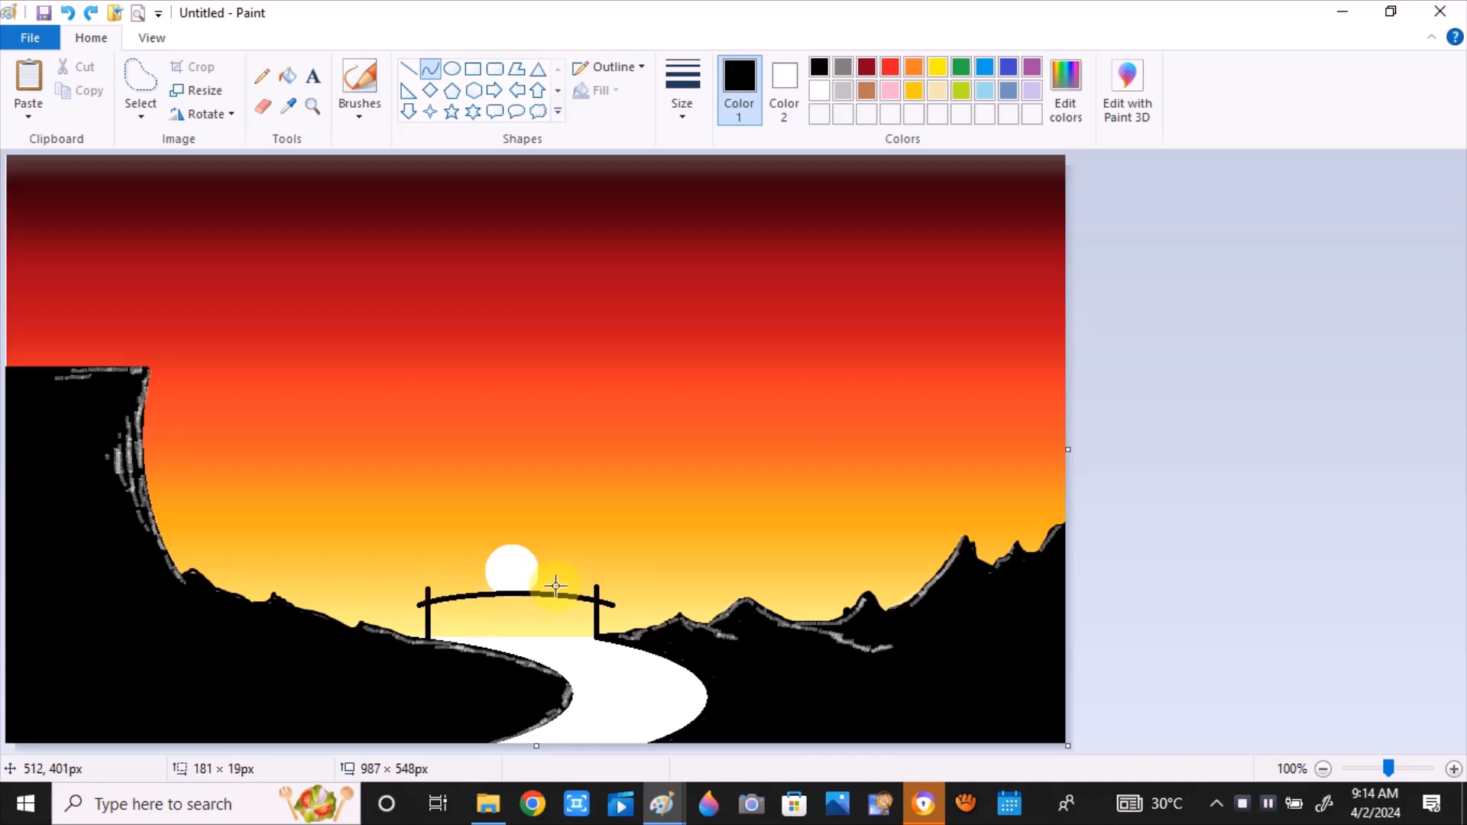
Draw a second arched rail about 180 px wide under the first and nudge it up close to it
{"action": "left_click_drag", "start_coordinate": [419, 616], "coordinate": [613, 615]}
{"action": "left_click_drag", "start_coordinate": [514, 618], "coordinate": [553, 603]}
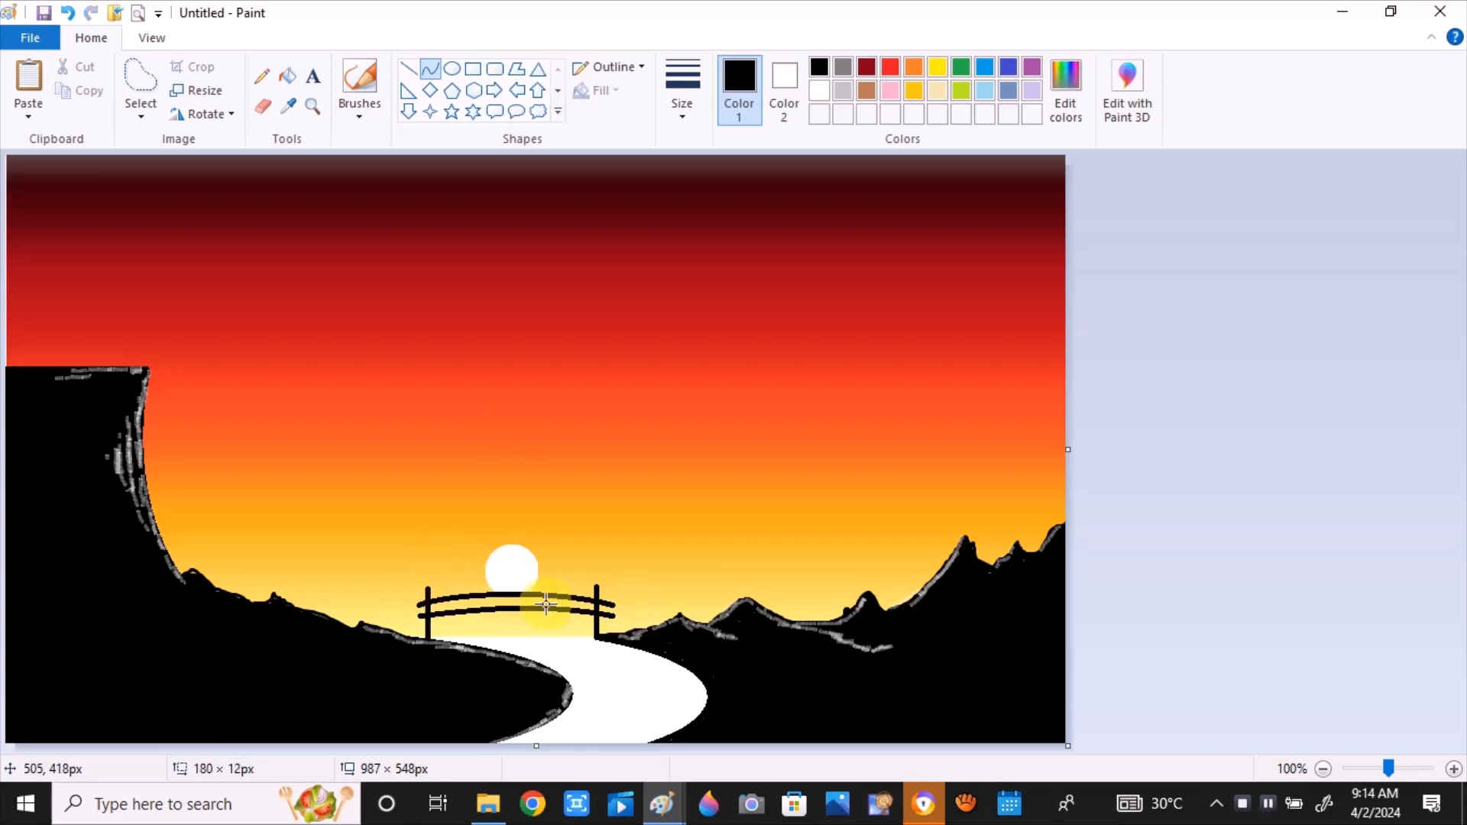
{"action": "key", "text": "Up"}
{"action": "key", "text": "Up"}
{"action": "key", "text": "Up"}
{"action": "key", "text": "Up"}
{"action": "key", "text": "Up"}
{"action": "key", "text": "Up"}
{"action": "key", "text": "Up"}
{"action": "key", "text": "Up"}
{"action": "key", "text": "Up"}
{"action": "key", "text": "Down"}
{"action": "key", "text": "Down"}
{"action": "key", "text": "Down"}
{"action": "key", "text": "Down"}
{"action": "key", "text": "Down"}
{"action": "key", "text": "Down"}
{"action": "key", "text": "Down"}
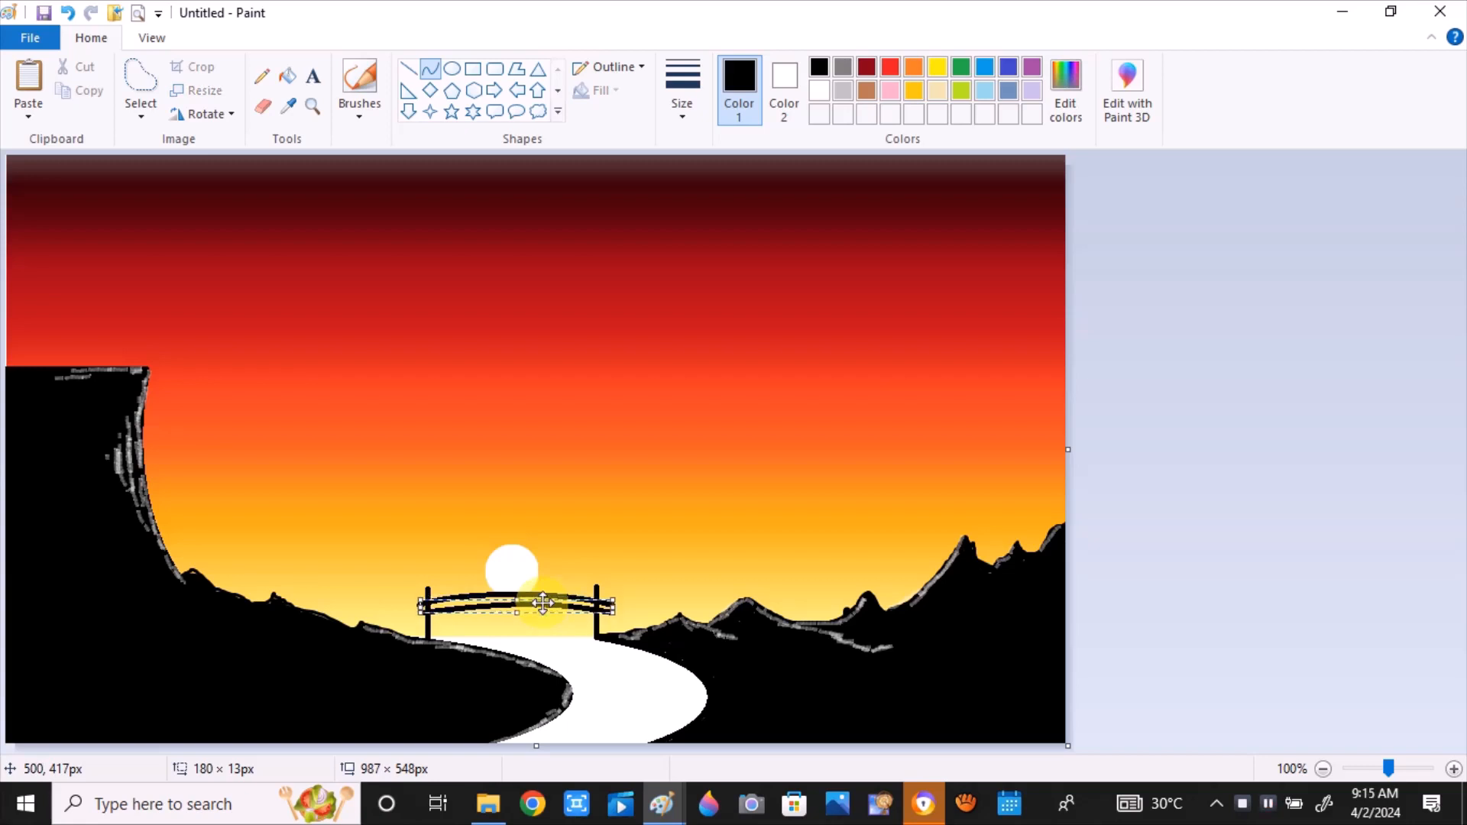
{"action": "key", "text": "Up"}
{"action": "key", "text": "Up"}
{"action": "key", "text": "Return"}
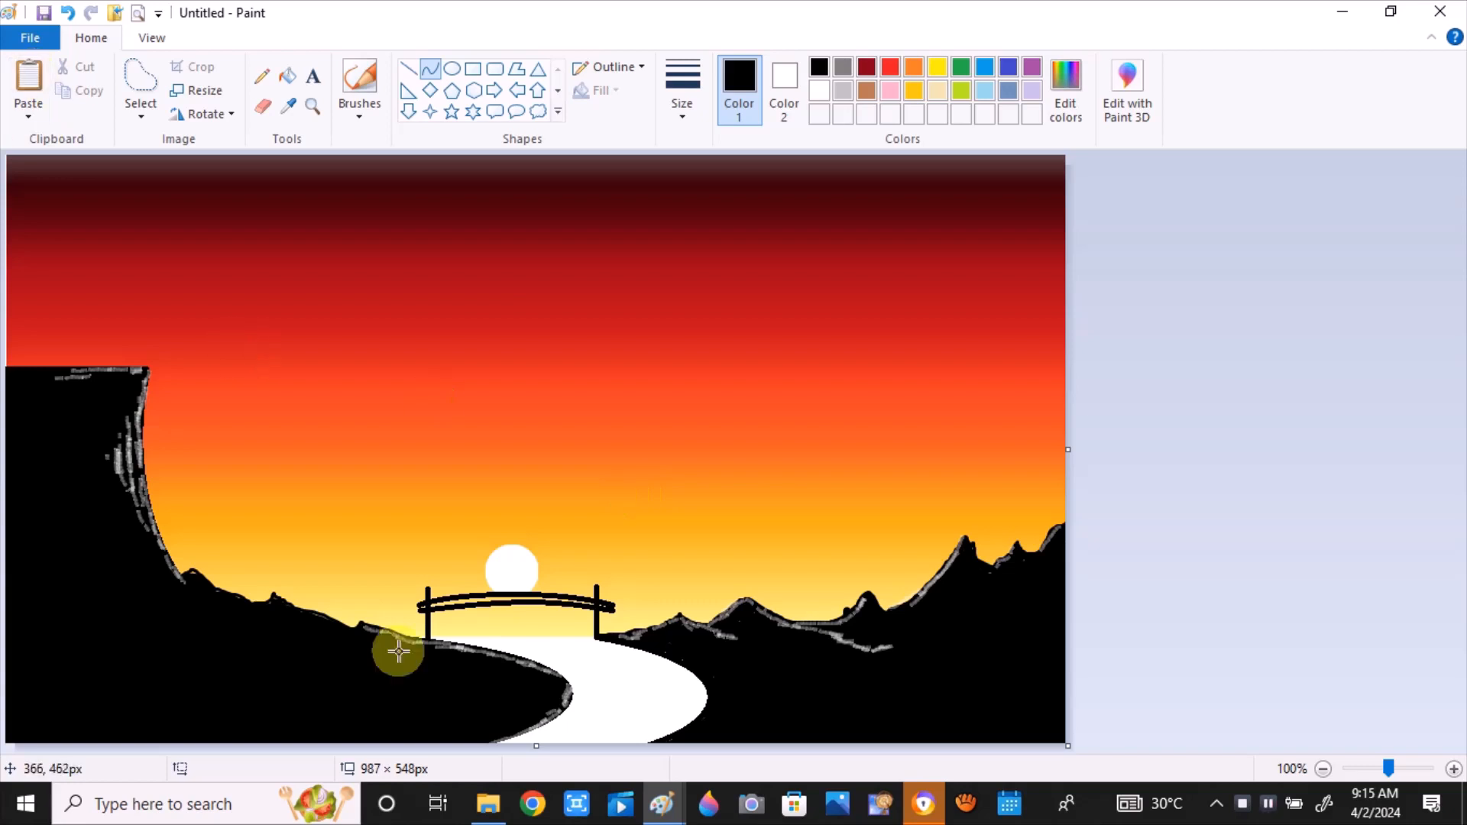
Thicken the bridge's left post with a line about 45 px long, then undo the entire bridge
{"action": "left_click_drag", "start_coordinate": [433, 595], "coordinate": [431, 642]}
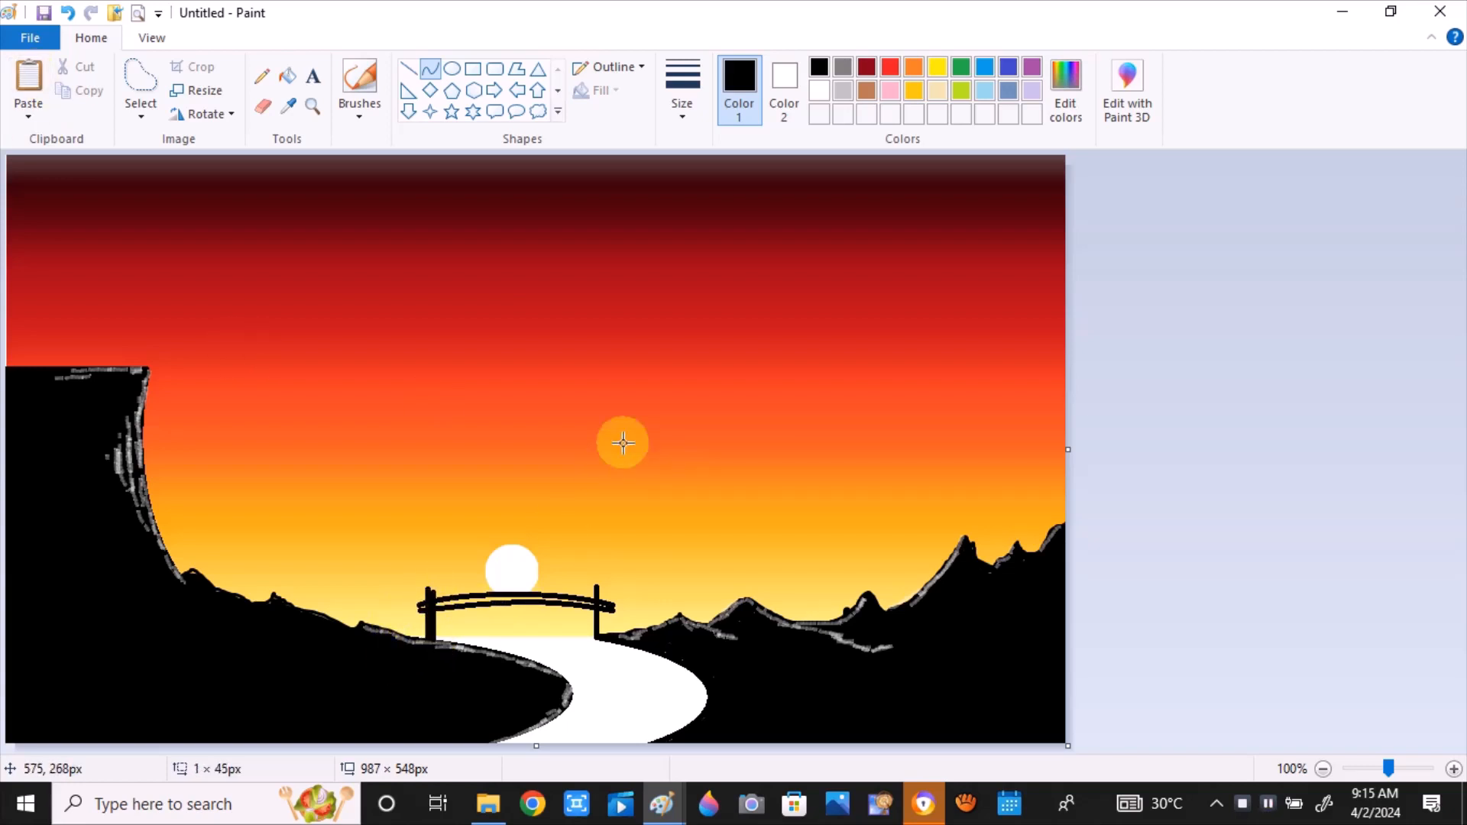
{"action": "left_click", "coordinate": [67, 13]}
{"action": "left_click", "coordinate": [68, 13]}
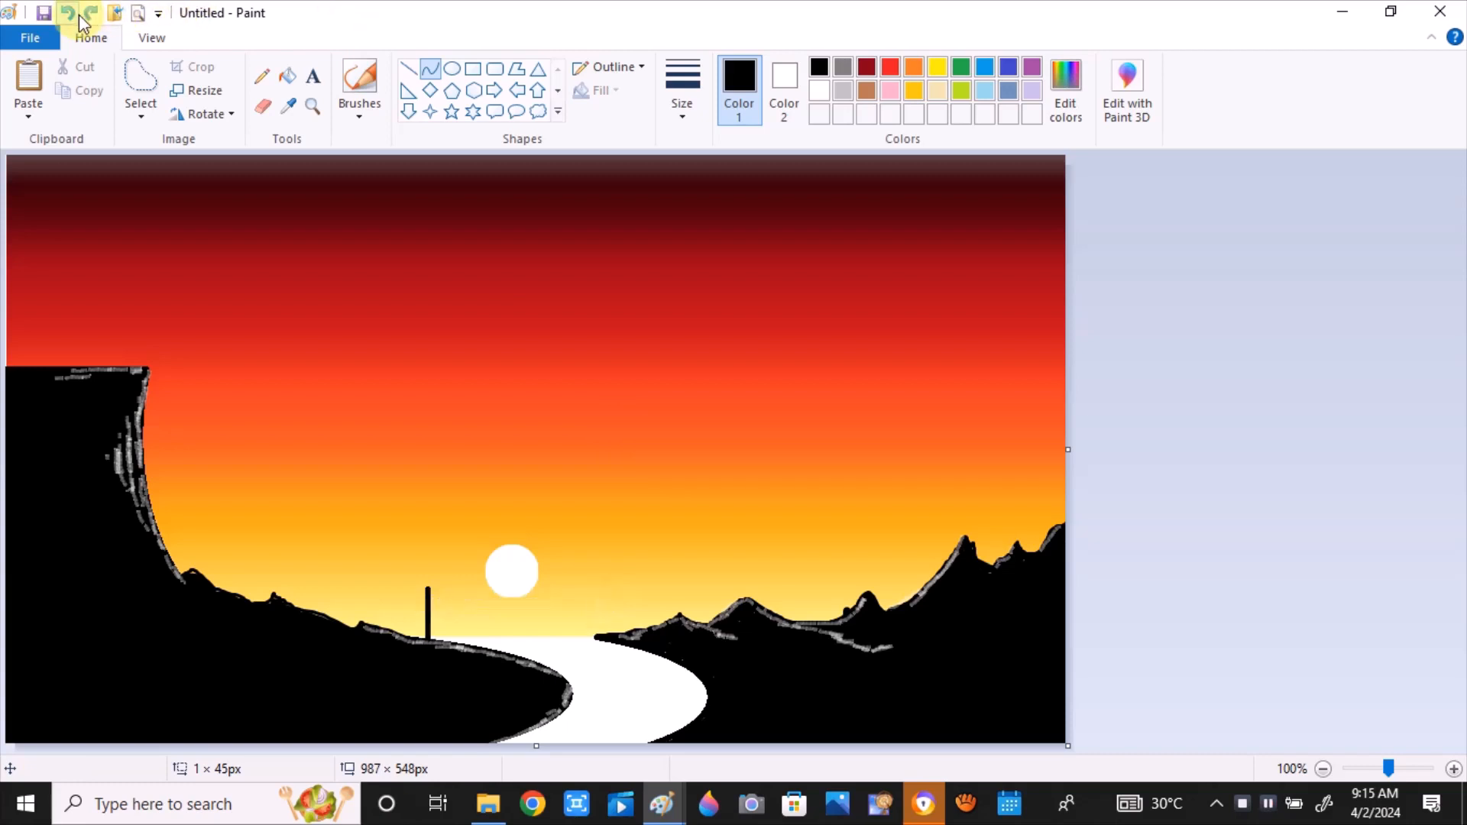
{"action": "left_click", "coordinate": [67, 13]}
Fill the white river with bright blue
{"action": "left_click", "coordinate": [287, 75]}
{"action": "left_click", "coordinate": [985, 67]}
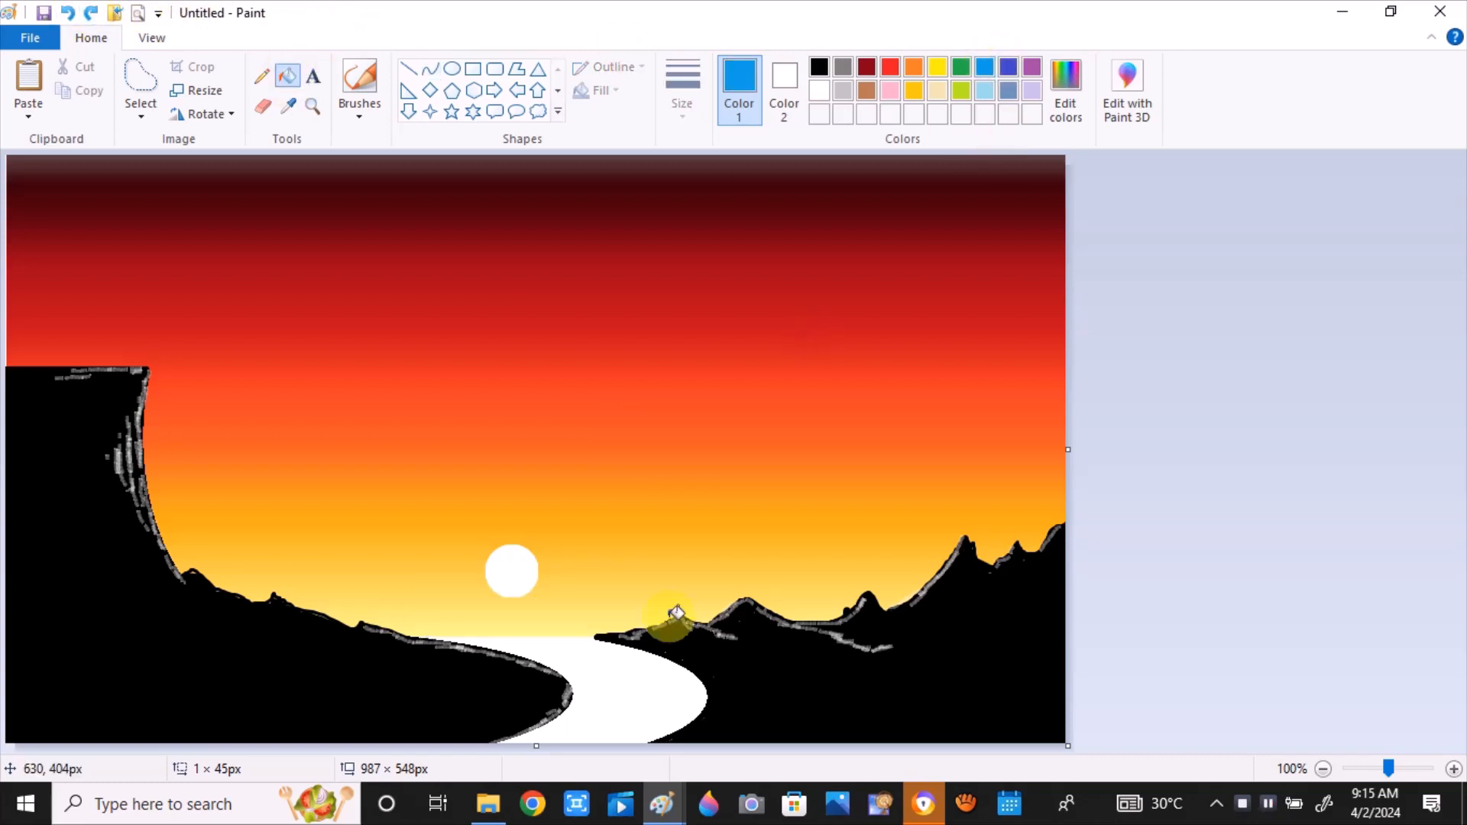
{"action": "left_click", "coordinate": [625, 711]}
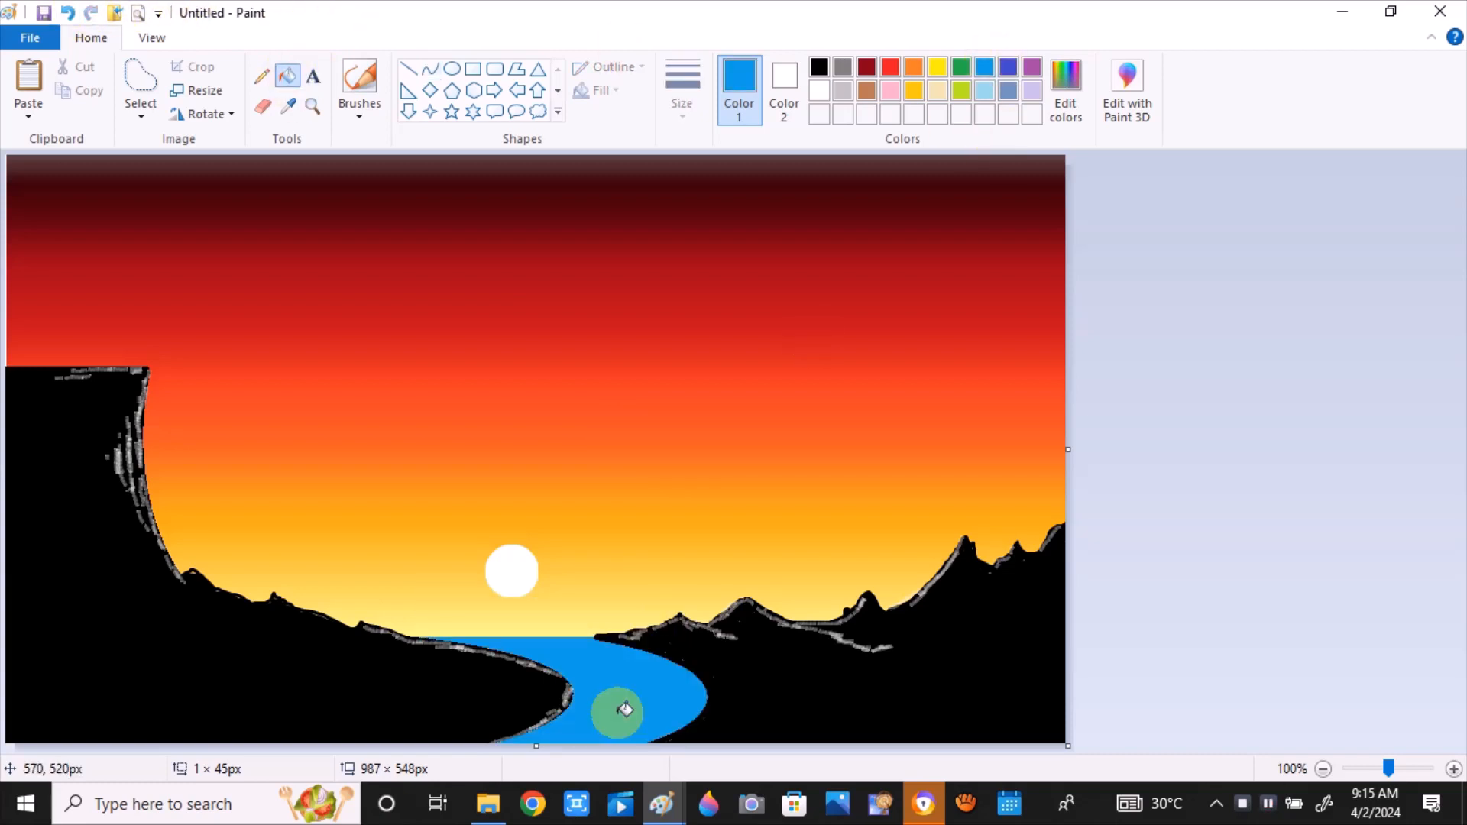
Add light blue textured brush strokes as ripples along the river's left side and middle
{"action": "left_click", "coordinate": [356, 76]}
{"action": "left_click", "coordinate": [985, 91]}
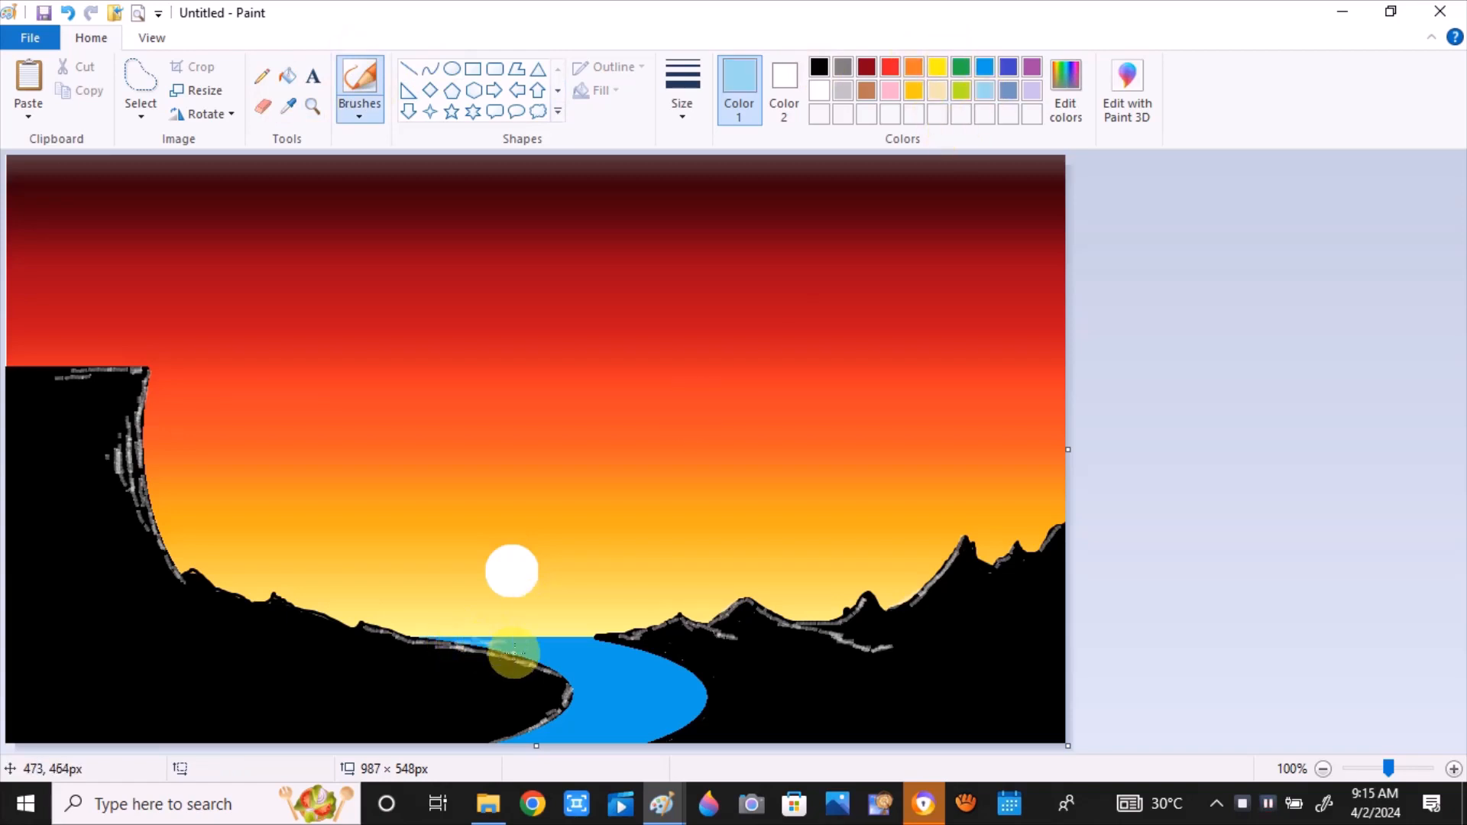
{"action": "mouse_move", "coordinate": [500, 646]}
{"action": "left_mouse_down"}
{"action": "mouse_move", "coordinate": [553, 659]}
{"action": "mouse_move", "coordinate": [540, 660]}
{"action": "mouse_move", "coordinate": [605, 699]}
{"action": "mouse_move", "coordinate": [570, 699]}
{"action": "mouse_move", "coordinate": [565, 728]}
{"action": "left_mouse_up"}
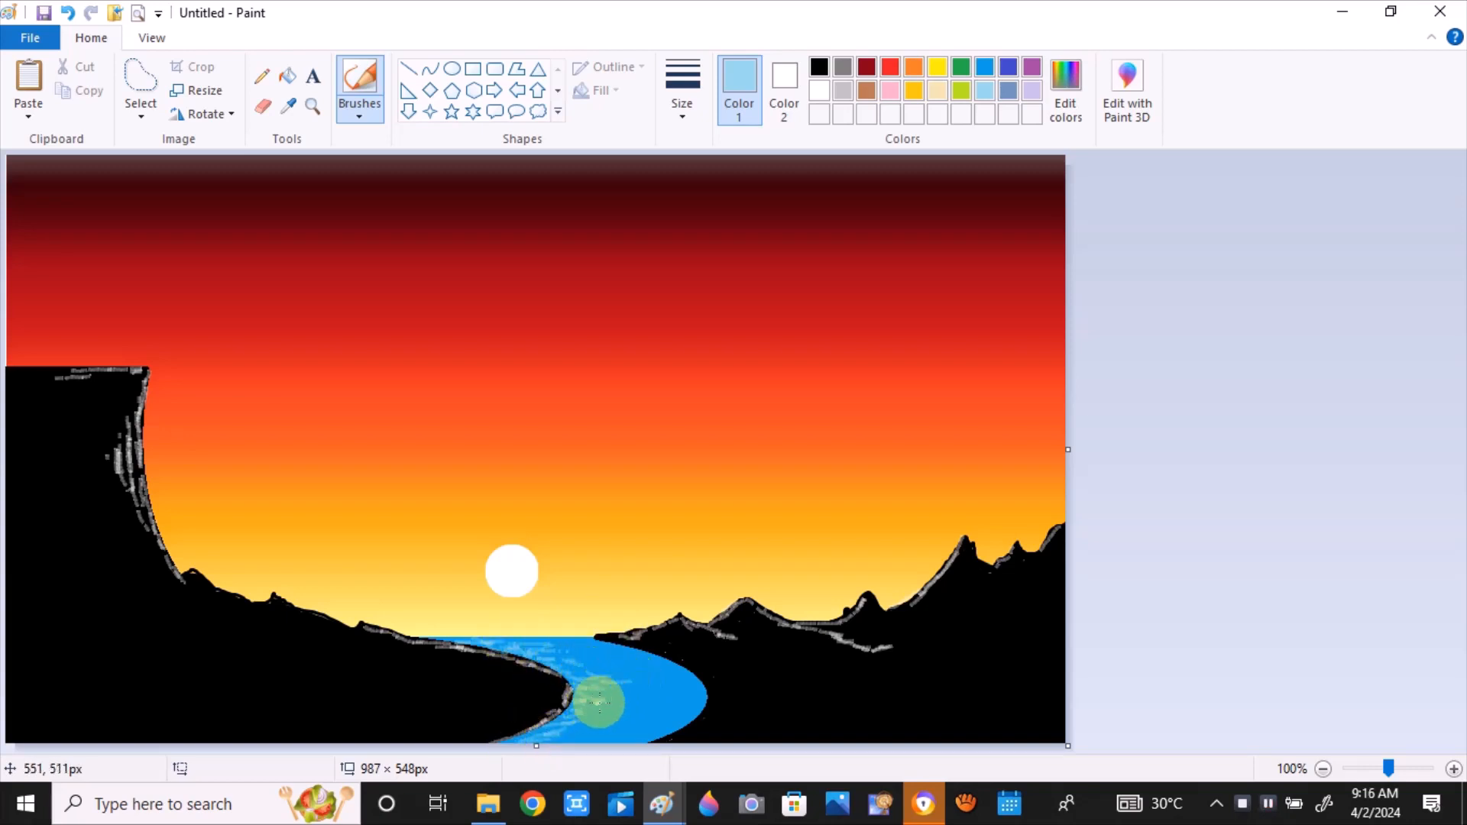
Draw four small black birds with the Pencil tool around and above the sun
{"action": "left_click", "coordinate": [254, 80]}
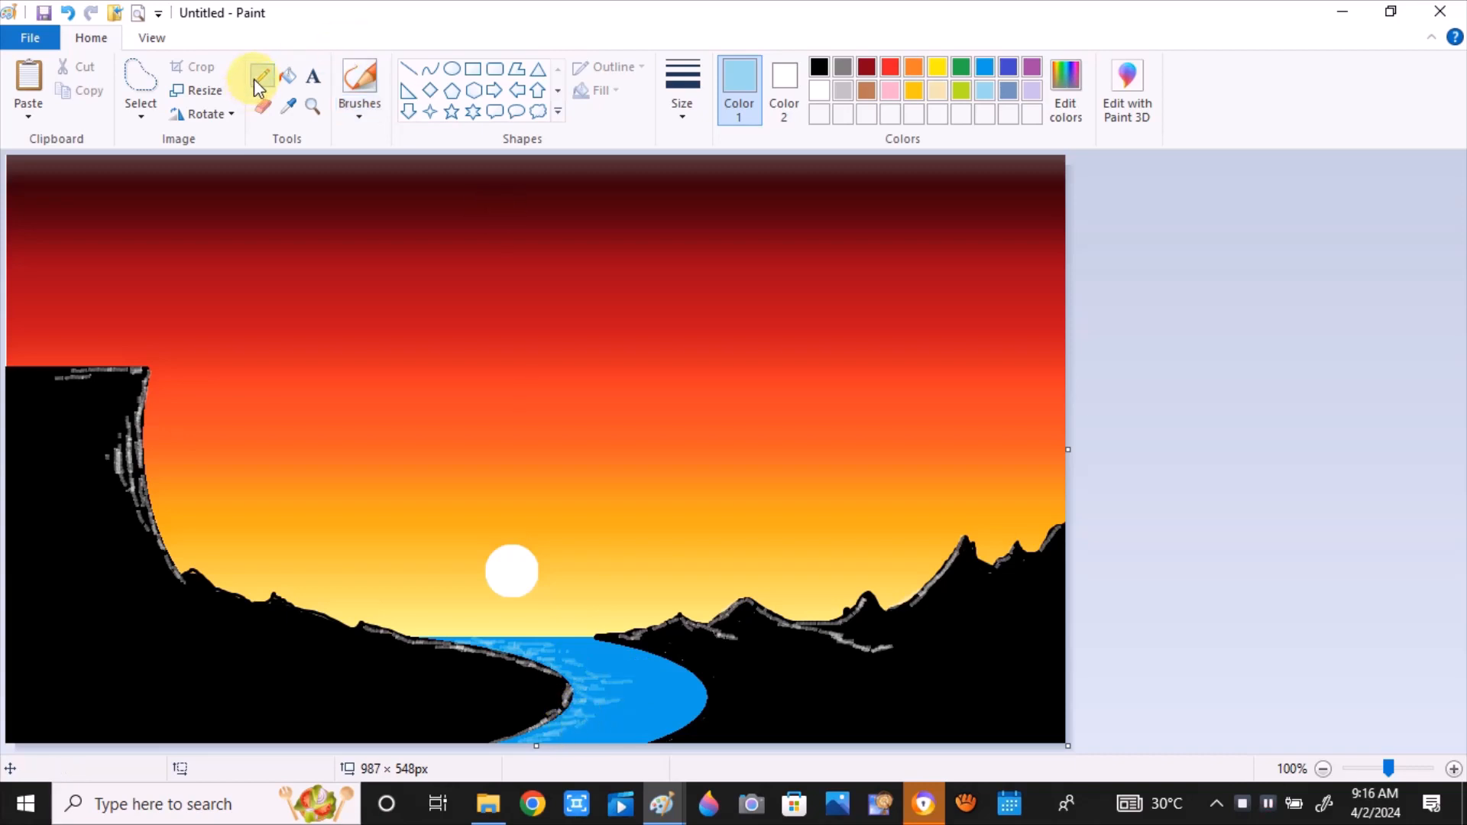
{"action": "left_click", "coordinate": [825, 66]}
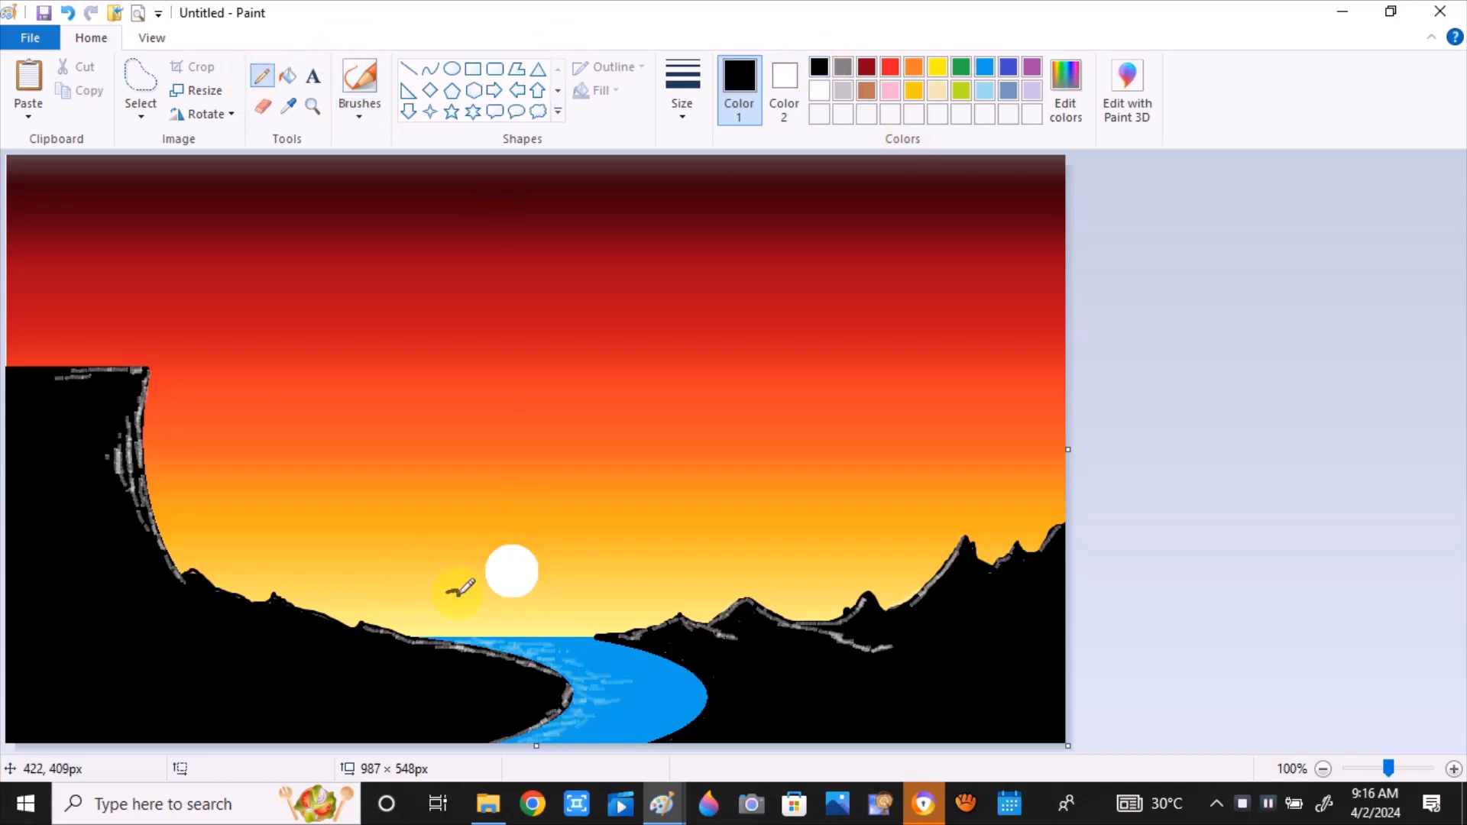
{"action": "left_click_drag", "start_coordinate": [458, 594], "coordinate": [474, 589]}
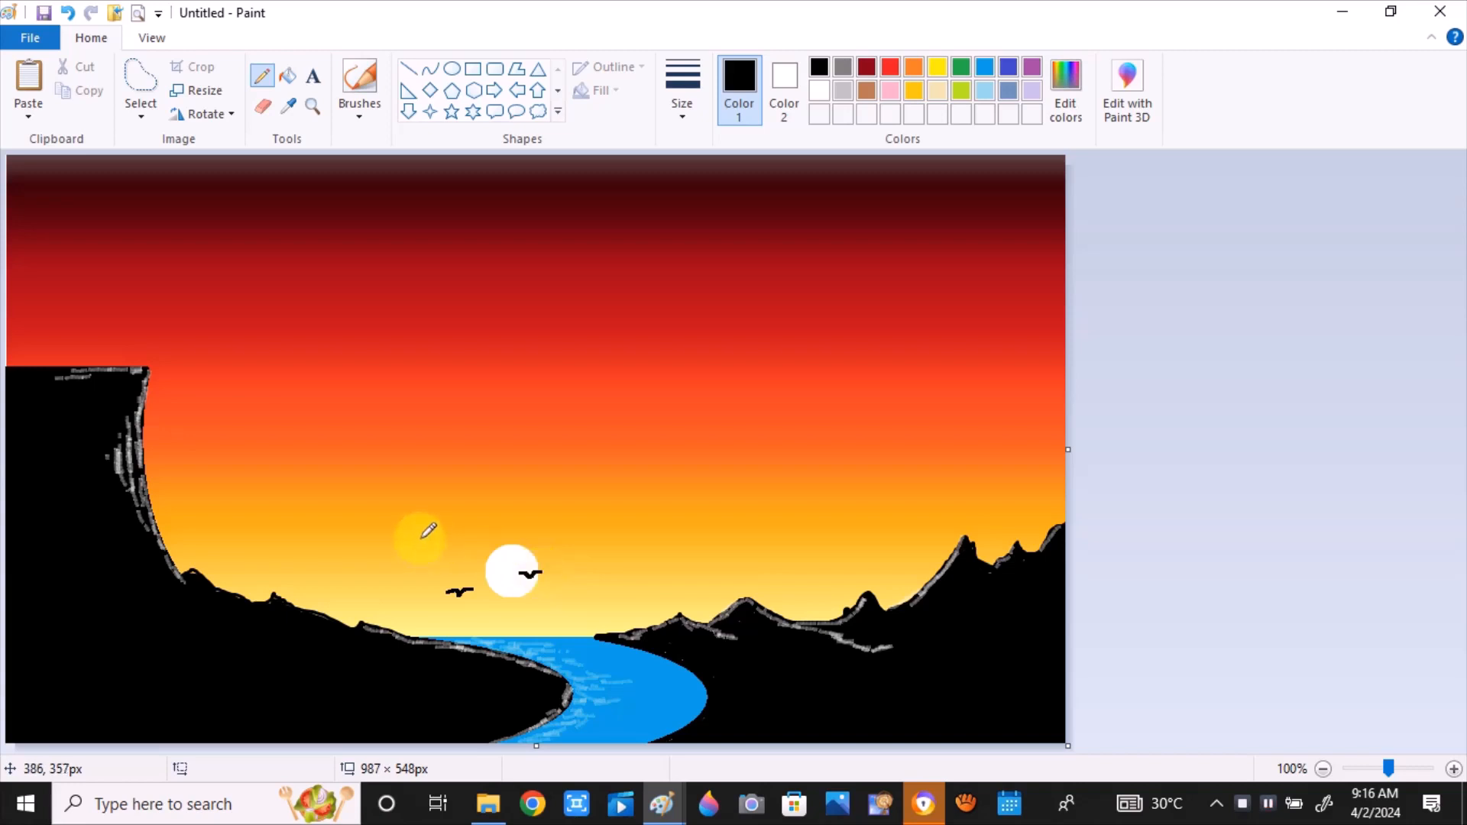
{"action": "left_click_drag", "start_coordinate": [415, 527], "coordinate": [422, 522]}
{"action": "left_click_drag", "start_coordinate": [527, 493], "coordinate": [549, 489]}
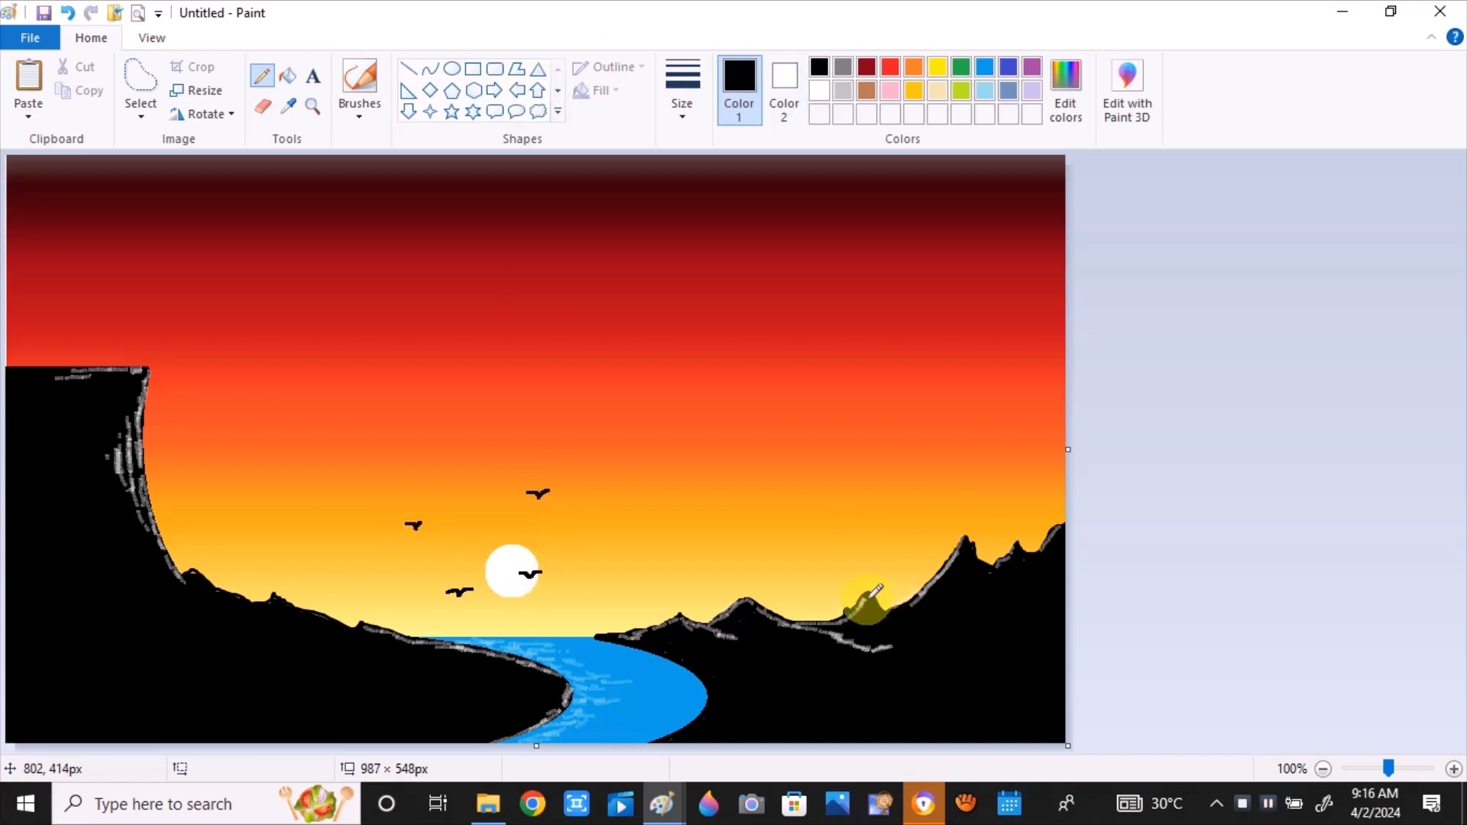
Draw a thick black tree trunk with a widened base, rising from the left-hand hill past the canvas's upper edge
{"action": "mouse_move", "coordinate": [868, 598]}
{"action": "left_mouse_down"}
{"action": "mouse_move", "coordinate": [779, 456]}
{"action": "mouse_move", "coordinate": [772, 351]}
{"action": "left_mouse_up"}
{"action": "left_click", "coordinate": [67, 13]}
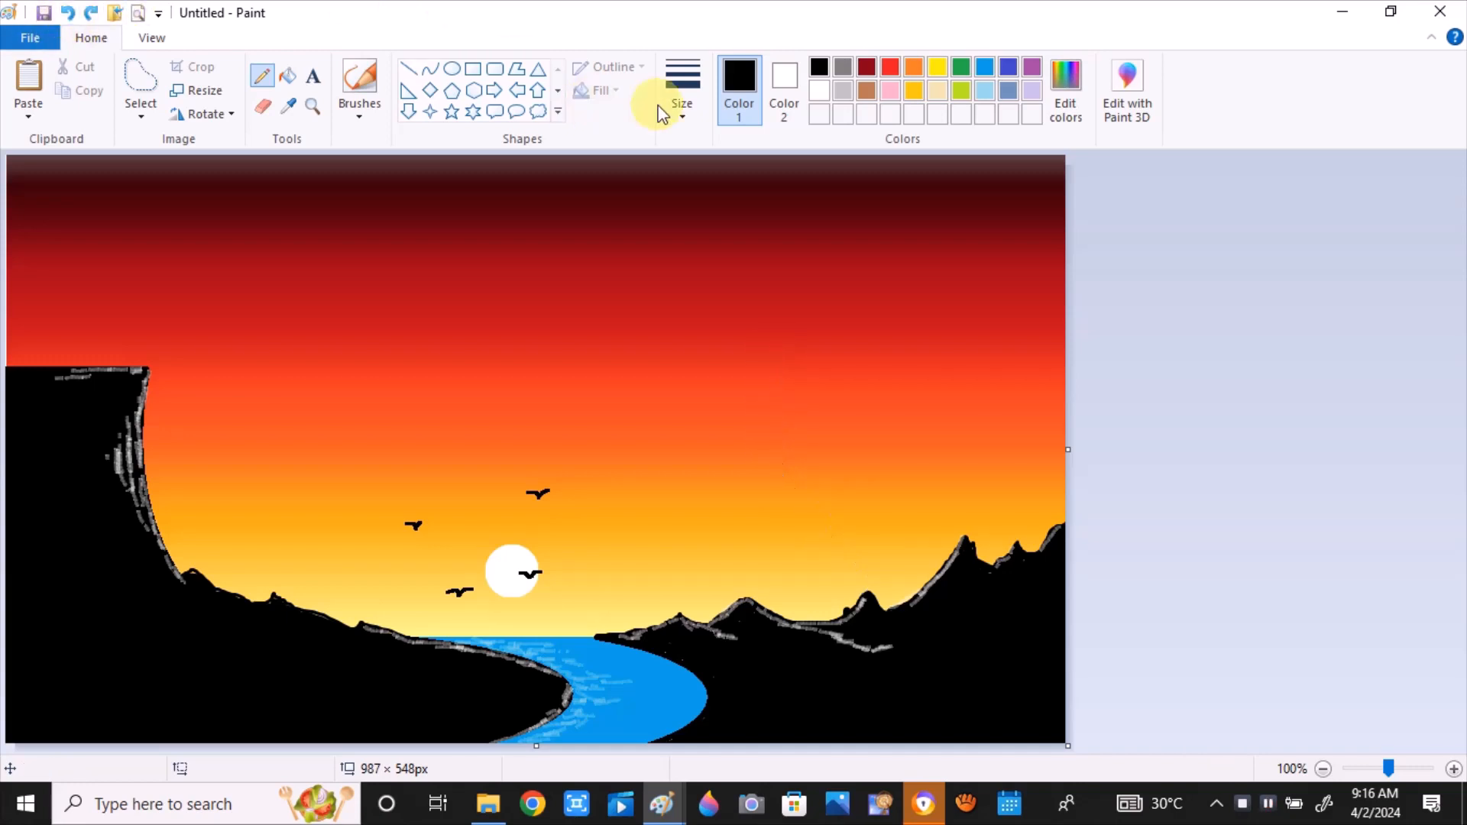
{"action": "left_click", "coordinate": [661, 113]}
{"action": "left_click", "coordinate": [750, 288]}
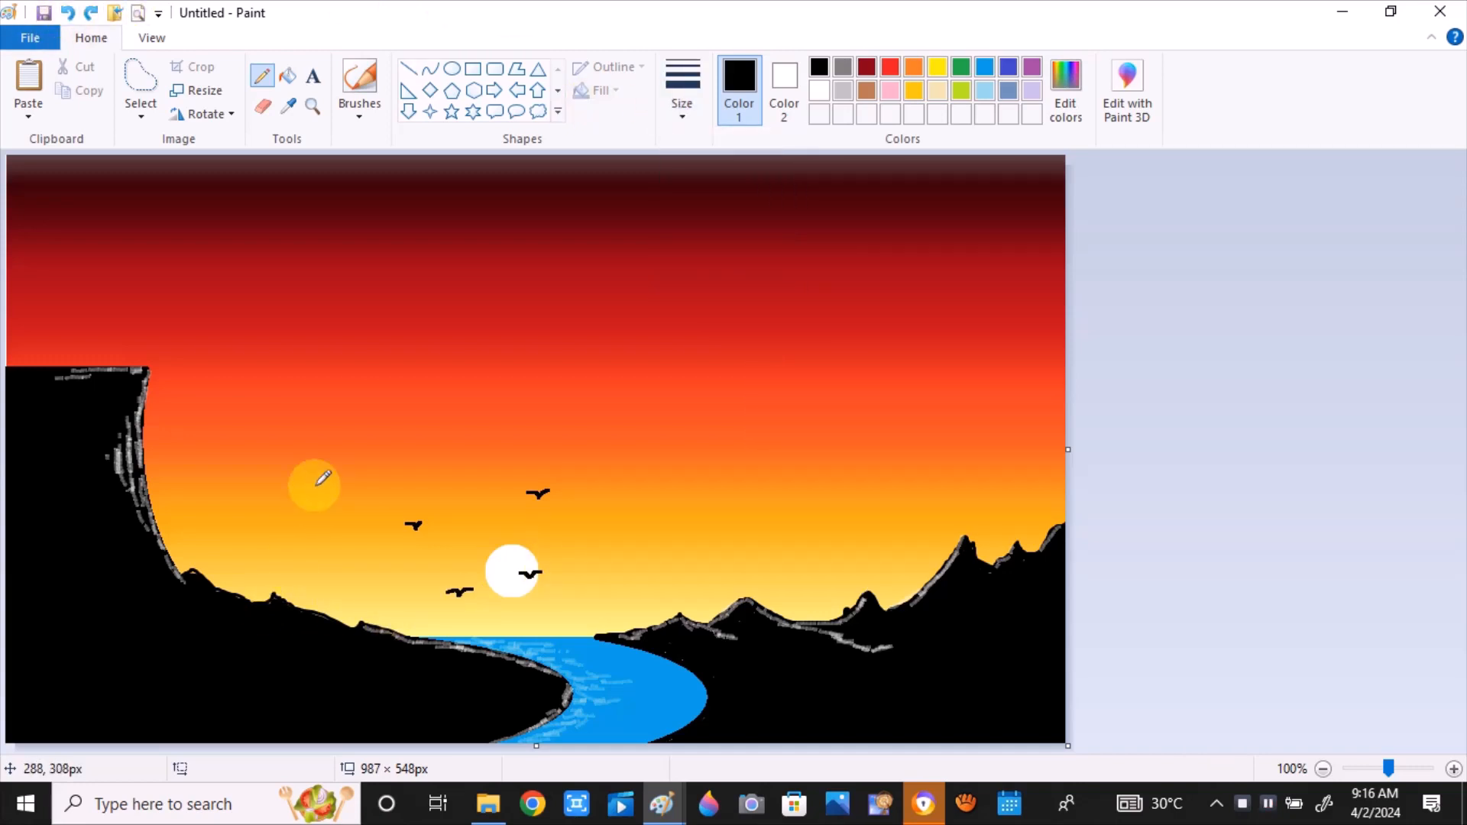
{"action": "mouse_move", "coordinate": [283, 598]}
{"action": "left_mouse_down"}
{"action": "mouse_move", "coordinate": [301, 577]}
{"action": "mouse_move", "coordinate": [357, 314]}
{"action": "mouse_move", "coordinate": [365, 115]}
{"action": "left_mouse_up"}
{"action": "left_click_drag", "start_coordinate": [325, 564], "coordinate": [311, 633]}
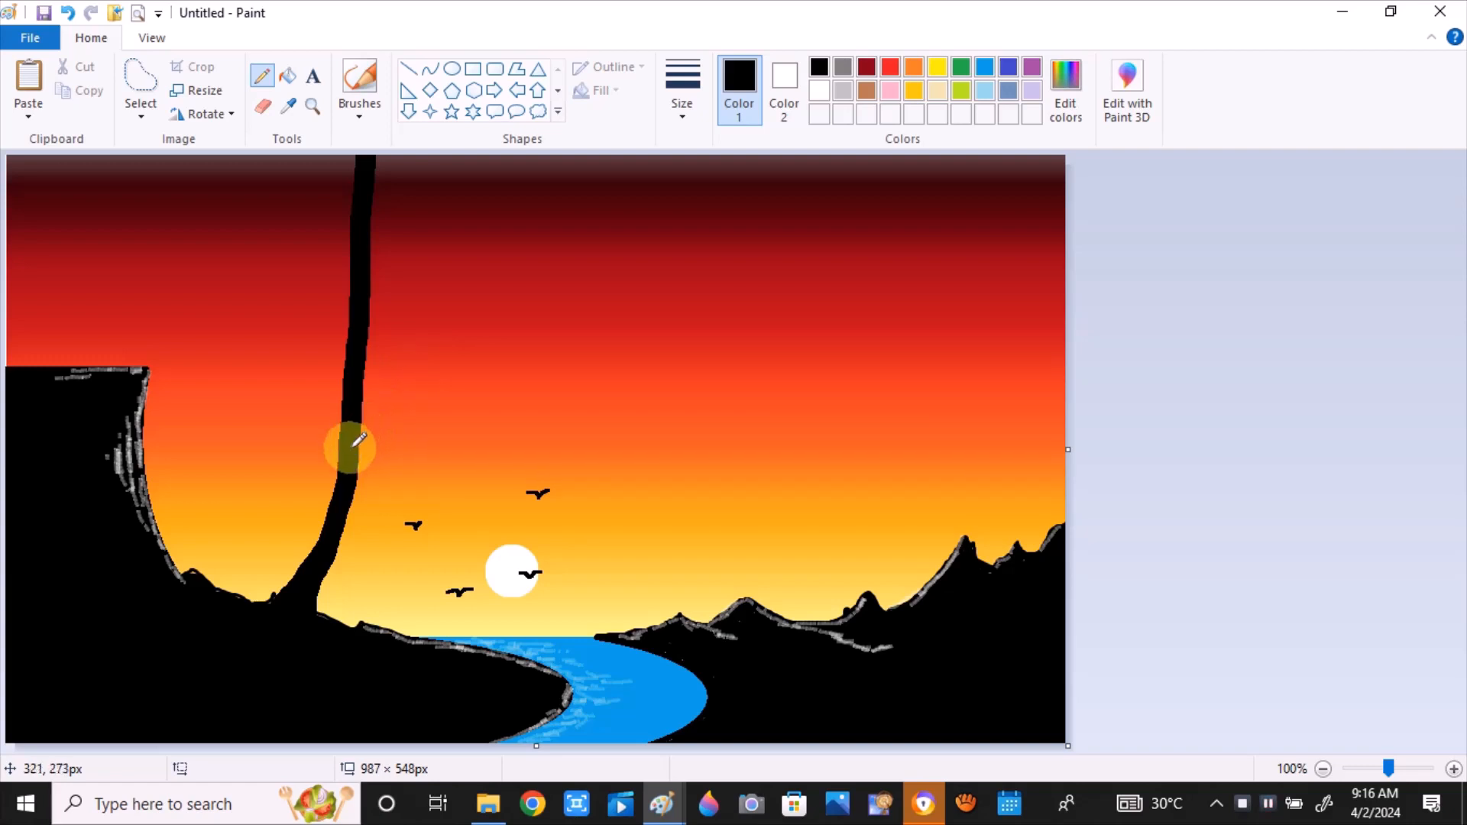
Draw a forked black branch on each side of the trunk, reaching up and outward
{"action": "mouse_move", "coordinate": [352, 442]}
{"action": "left_mouse_down"}
{"action": "mouse_move", "coordinate": [387, 382]}
{"action": "mouse_move", "coordinate": [481, 300]}
{"action": "left_mouse_up"}
{"action": "mouse_move", "coordinate": [354, 416]}
{"action": "left_mouse_down"}
{"action": "mouse_move", "coordinate": [321, 280]}
{"action": "mouse_move", "coordinate": [256, 215]}
{"action": "left_mouse_up"}
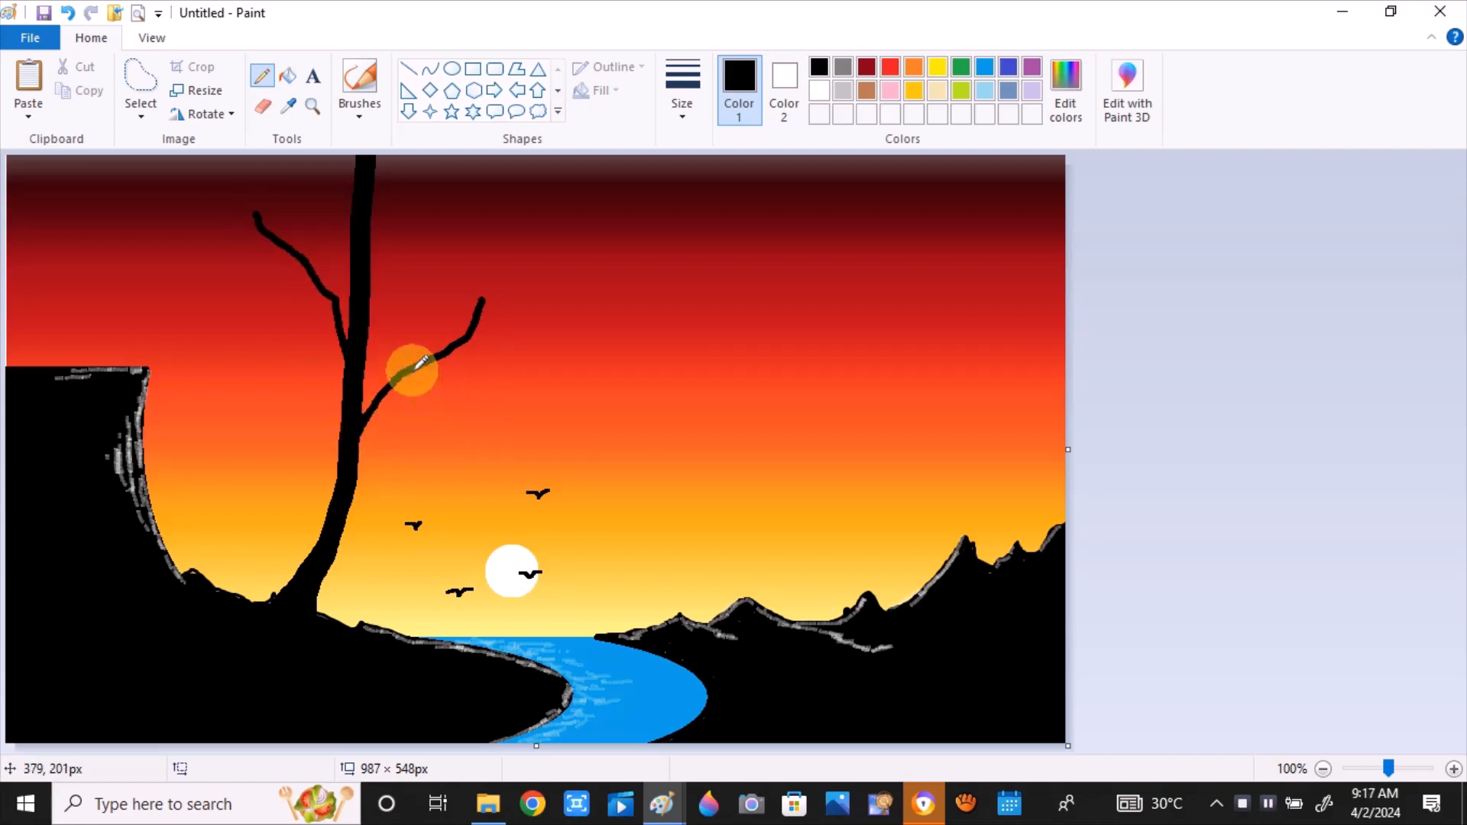
{"action": "mouse_move", "coordinate": [410, 364]}
{"action": "left_mouse_down"}
{"action": "mouse_move", "coordinate": [505, 339]}
{"action": "mouse_move", "coordinate": [527, 304]}
{"action": "left_mouse_up"}
{"action": "mouse_move", "coordinate": [315, 264]}
{"action": "left_mouse_down"}
{"action": "mouse_move", "coordinate": [202, 234]}
{"action": "mouse_move", "coordinate": [175, 208]}
{"action": "left_mouse_up"}
Add a forked lower branch on the trunk's left side and thinner twigs near the ends of the branches
{"action": "left_click_drag", "start_coordinate": [330, 480], "coordinate": [287, 399]}
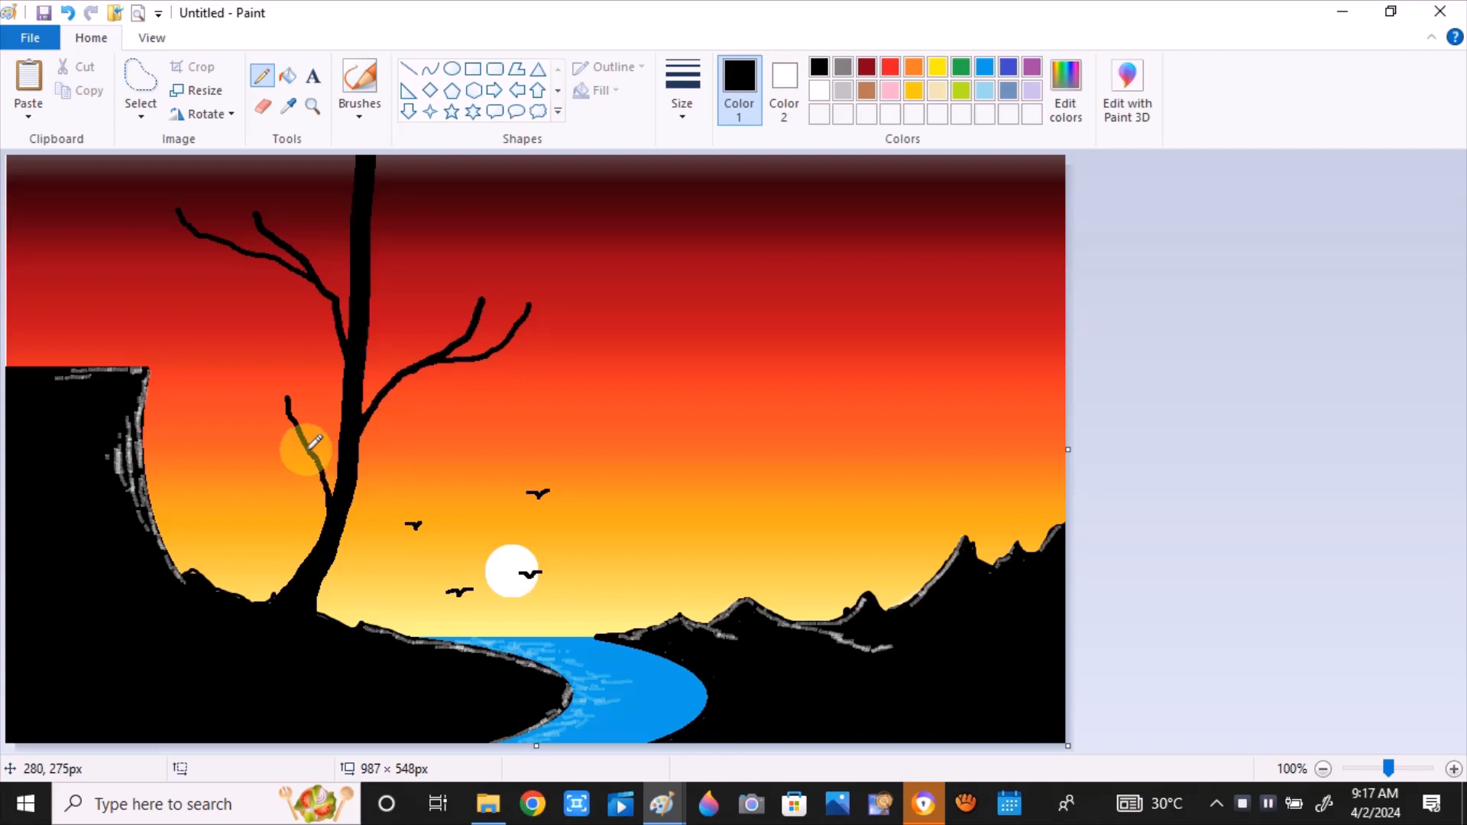
{"action": "mouse_move", "coordinate": [306, 446]}
{"action": "left_mouse_down"}
{"action": "mouse_move", "coordinate": [260, 427]}
{"action": "mouse_move", "coordinate": [248, 395]}
{"action": "left_mouse_up"}
{"action": "left_click_drag", "start_coordinate": [508, 353], "coordinate": [565, 302]}
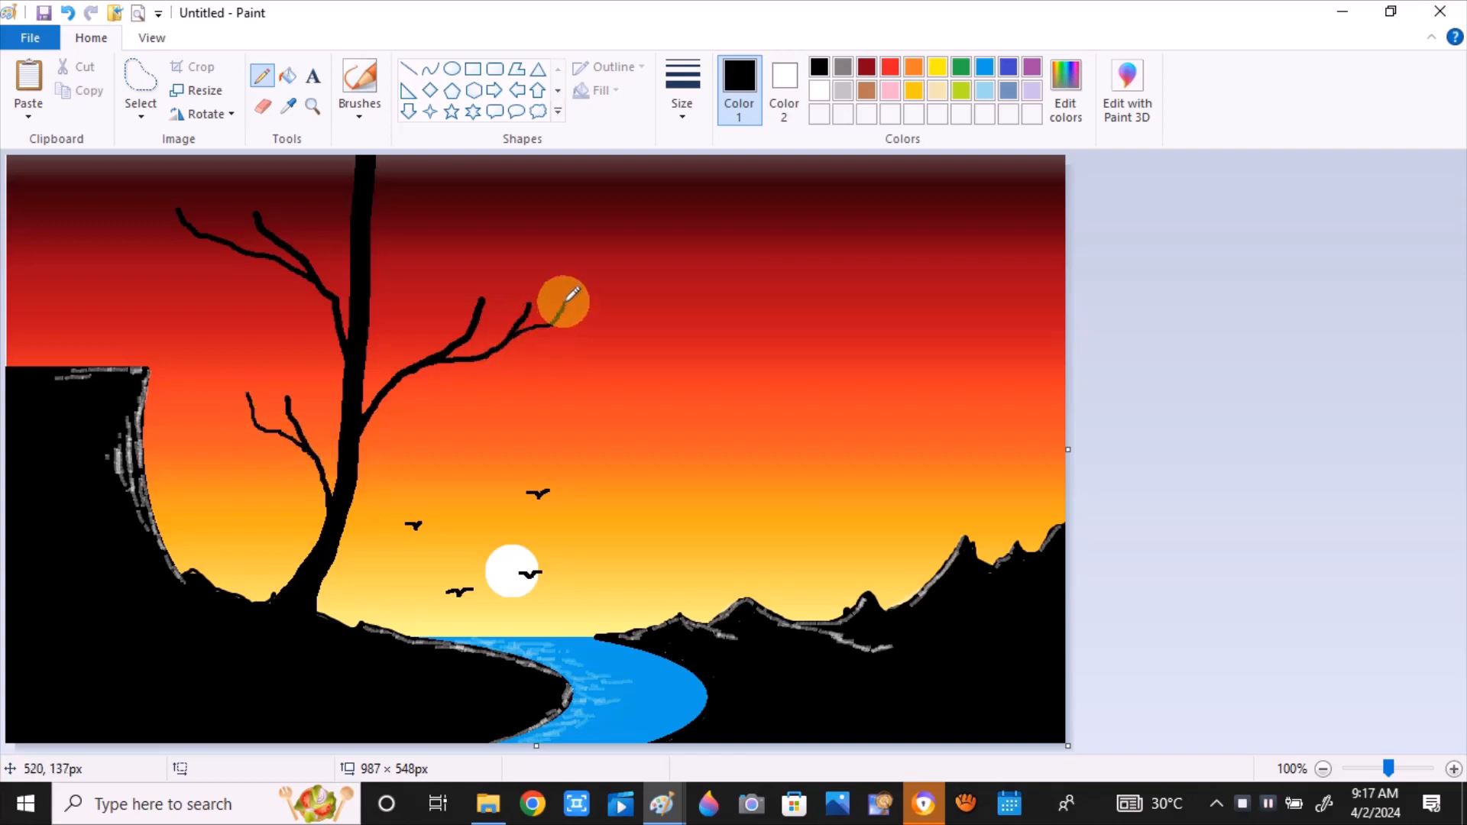
{"action": "left_click_drag", "start_coordinate": [173, 230], "coordinate": [233, 252]}
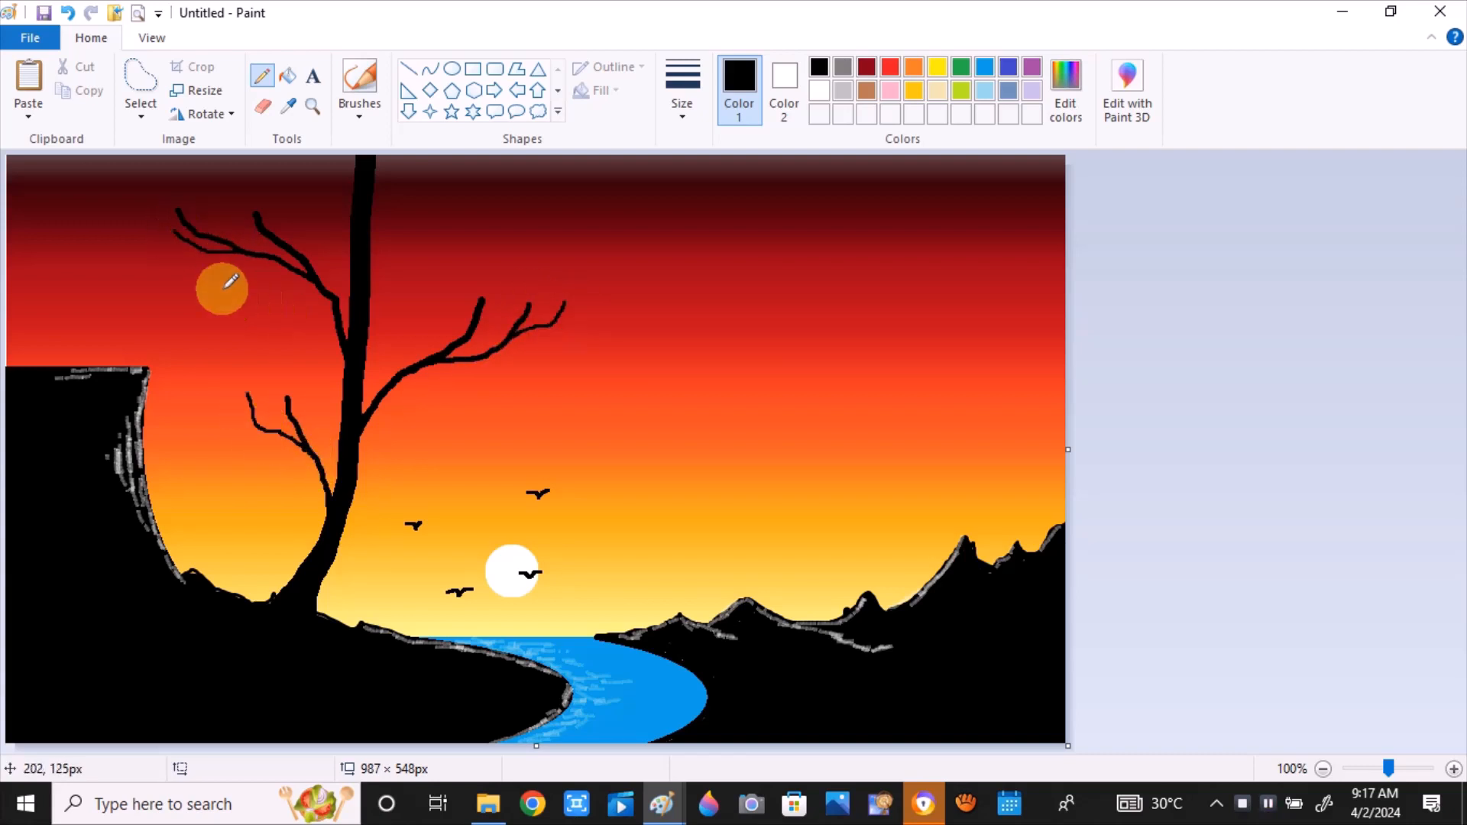
{"action": "left_click_drag", "start_coordinate": [257, 408], "coordinate": [224, 386]}
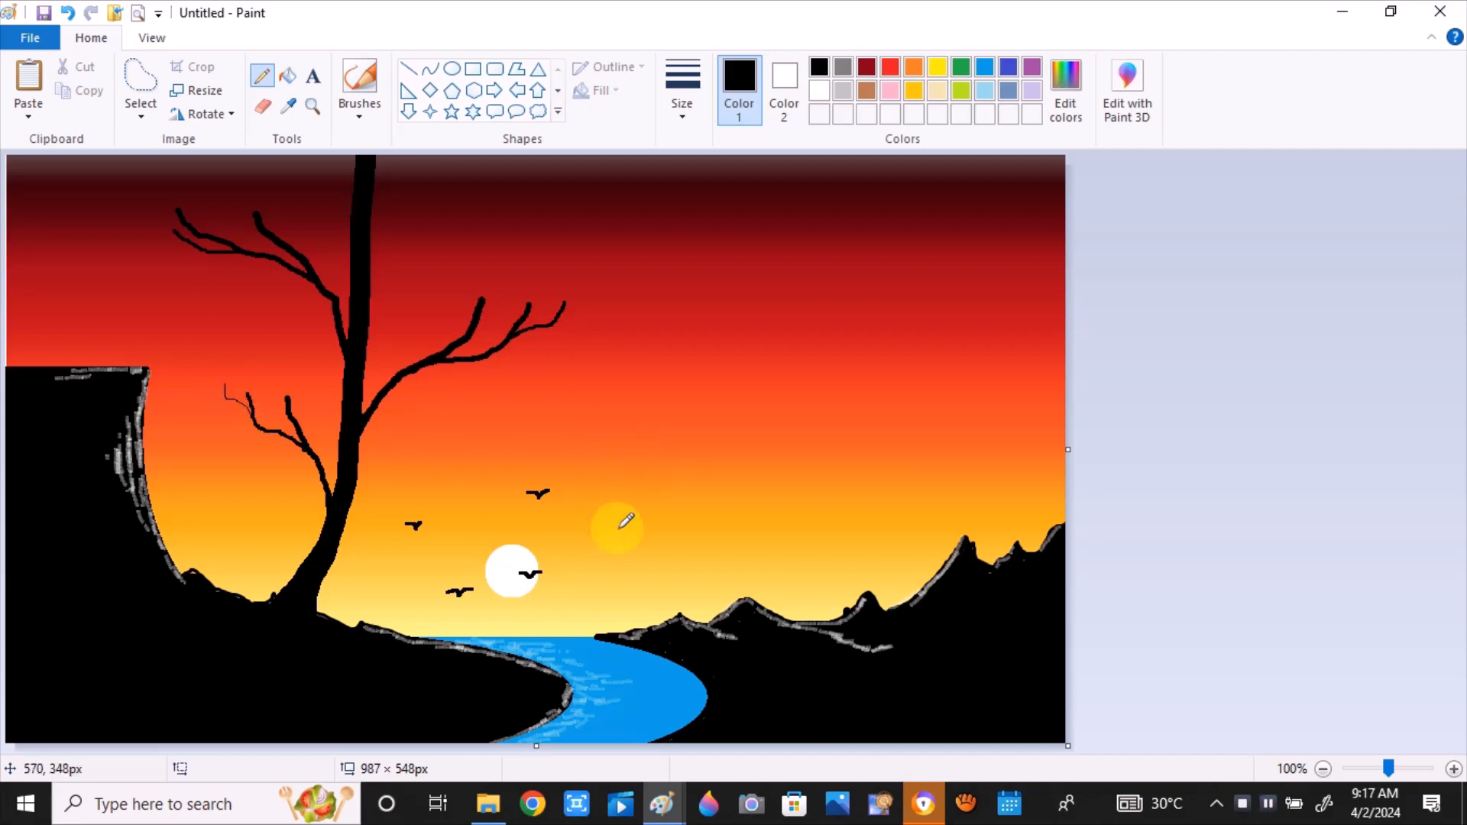
Draw a tuft of short black grass blades on the rounded peak right of the river with a thicker pencil
{"action": "left_click_drag", "start_coordinate": [621, 529], "coordinate": [668, 547]}
{"action": "left_click", "coordinate": [67, 13]}
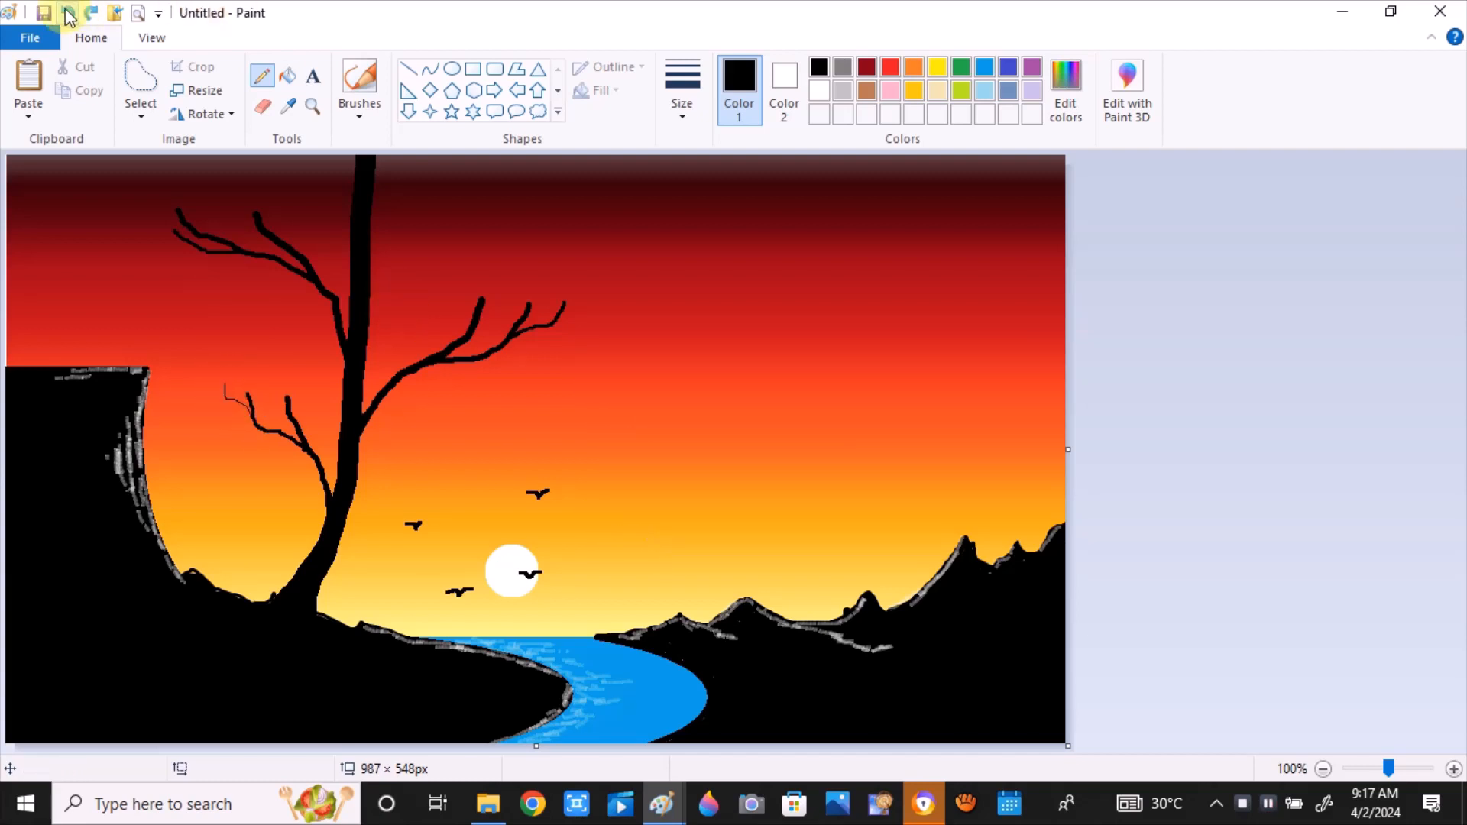
{"action": "left_click", "coordinate": [696, 113]}
{"action": "left_click", "coordinate": [734, 197]}
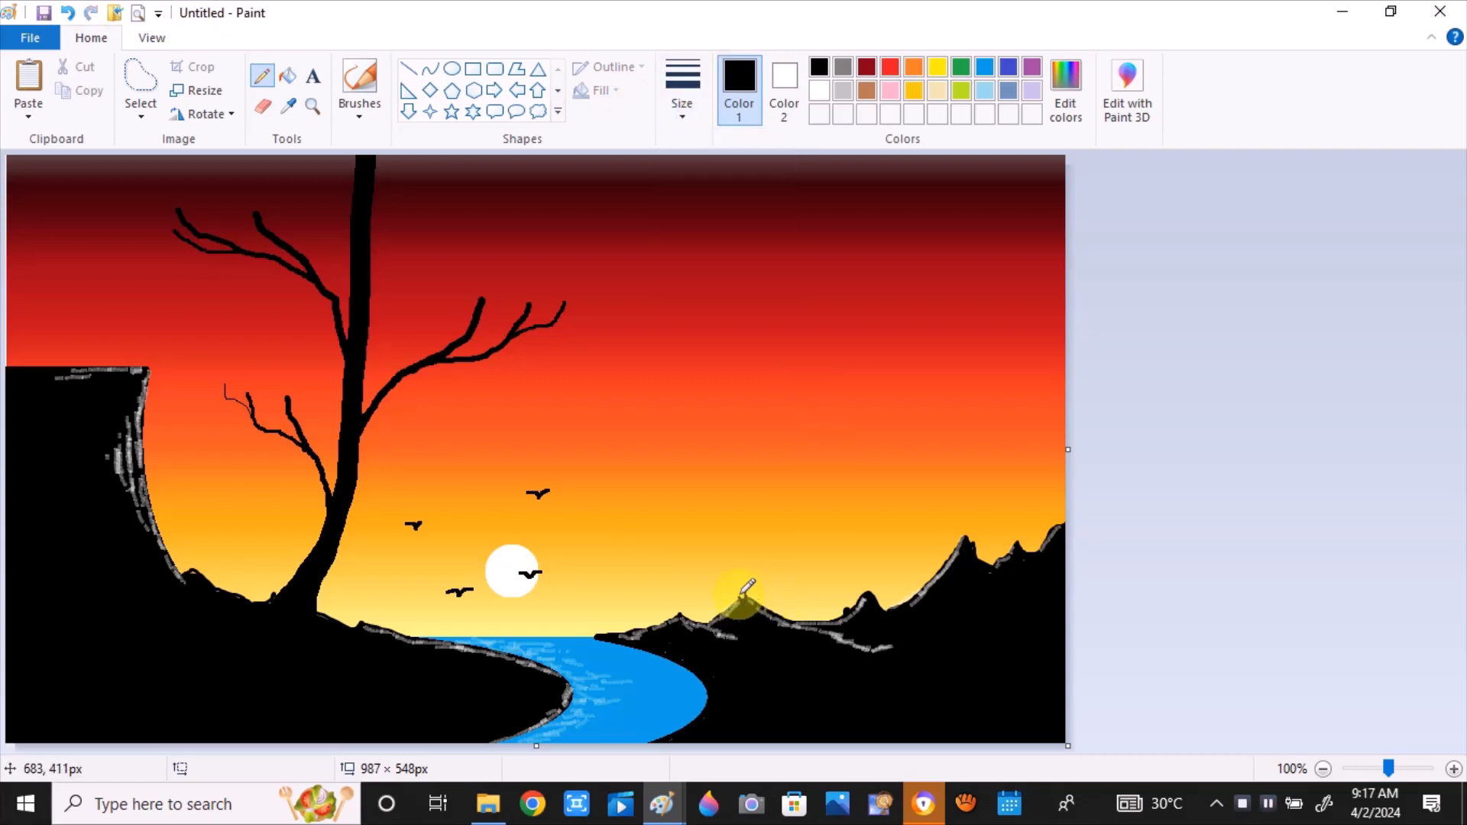
{"action": "left_click_drag", "start_coordinate": [738, 598], "coordinate": [747, 619]}
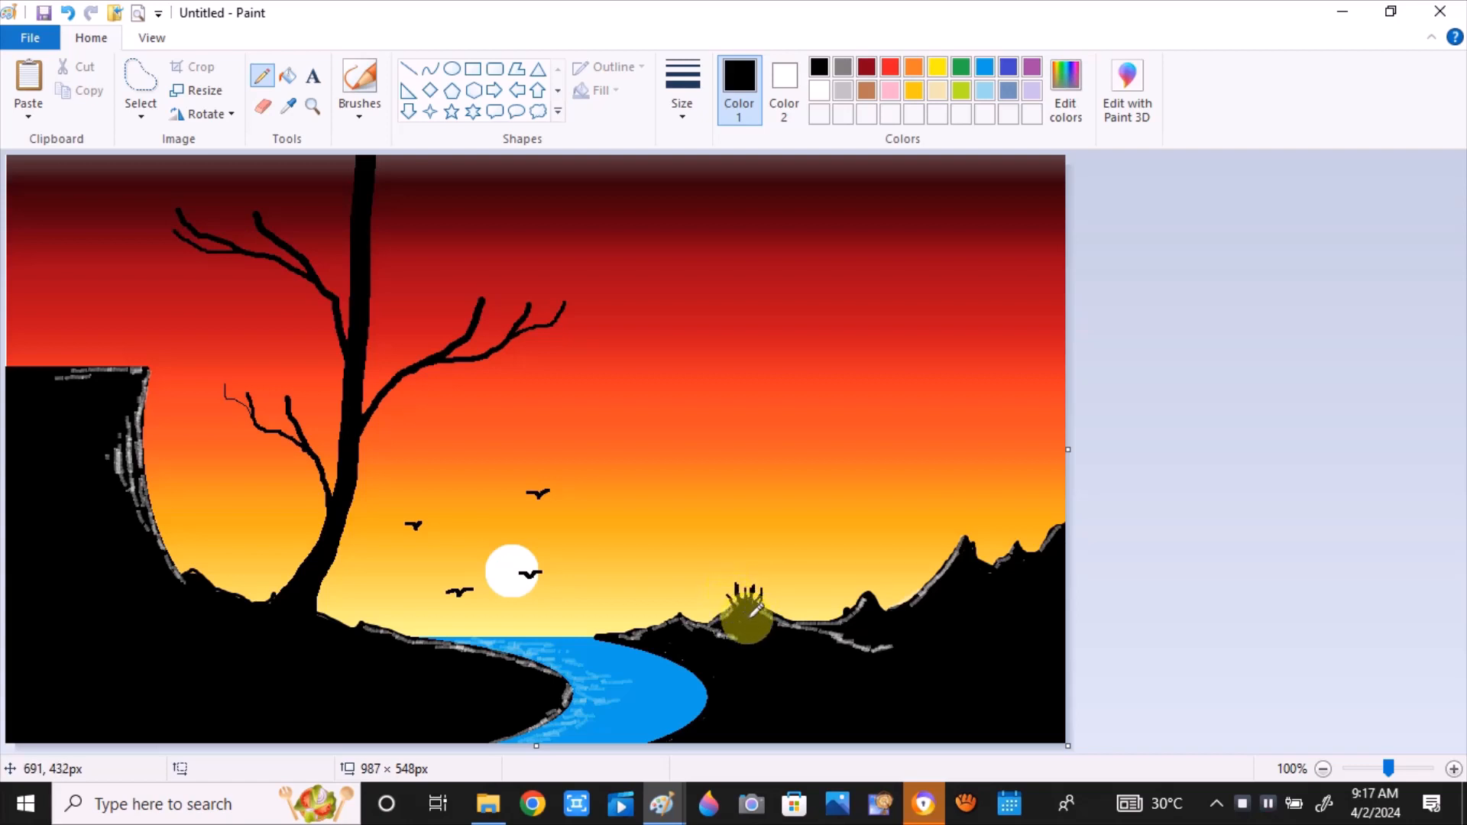